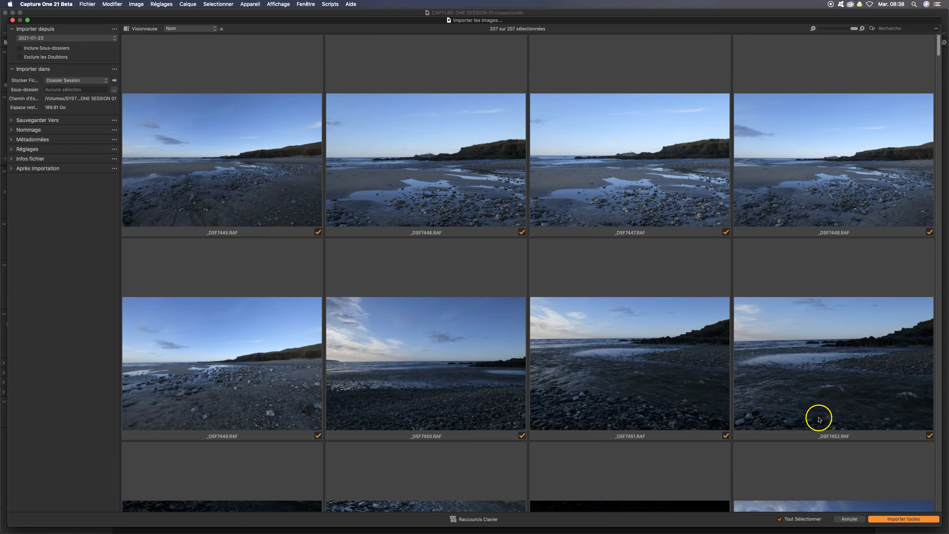
Step: Deselect all images in the import list and browse the thumbnails for shots worth importing
left_click(780, 519)
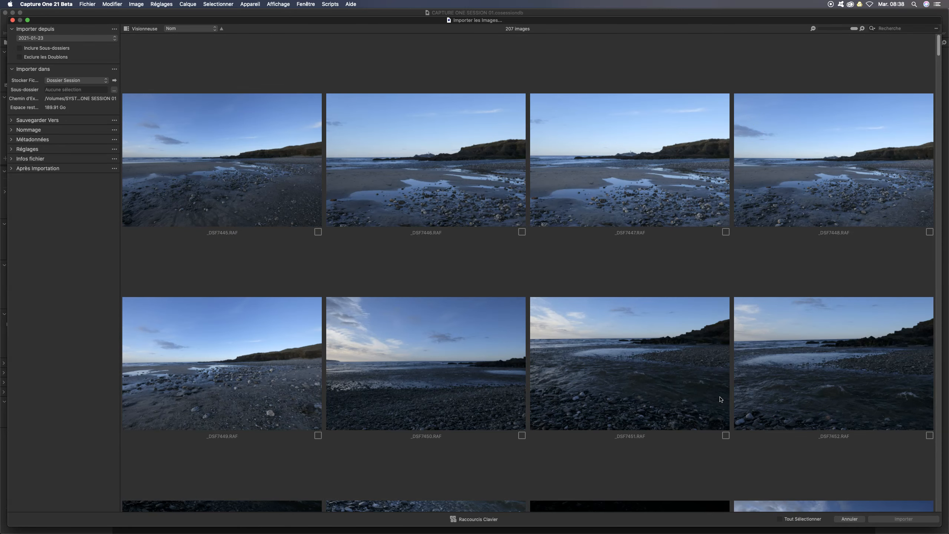
left_click(485, 359)
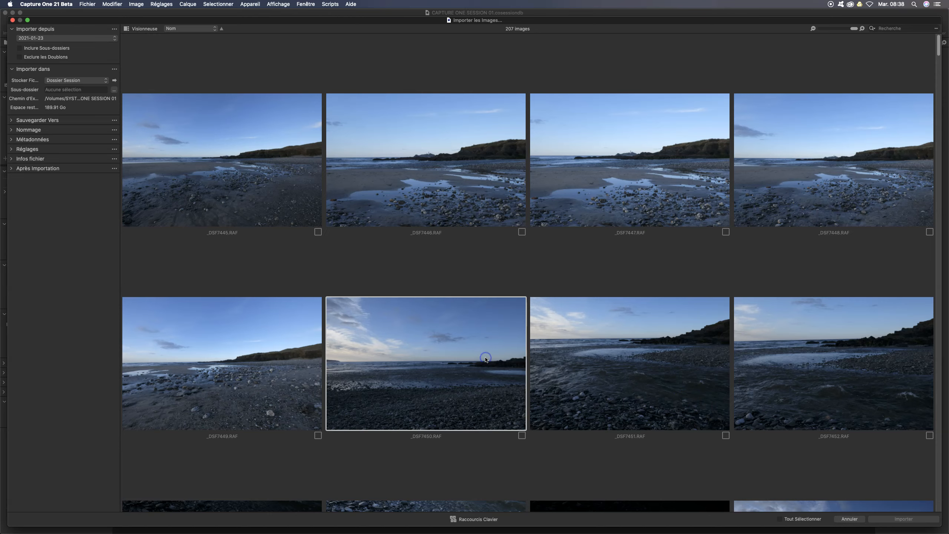
key("Down")
key("Down")
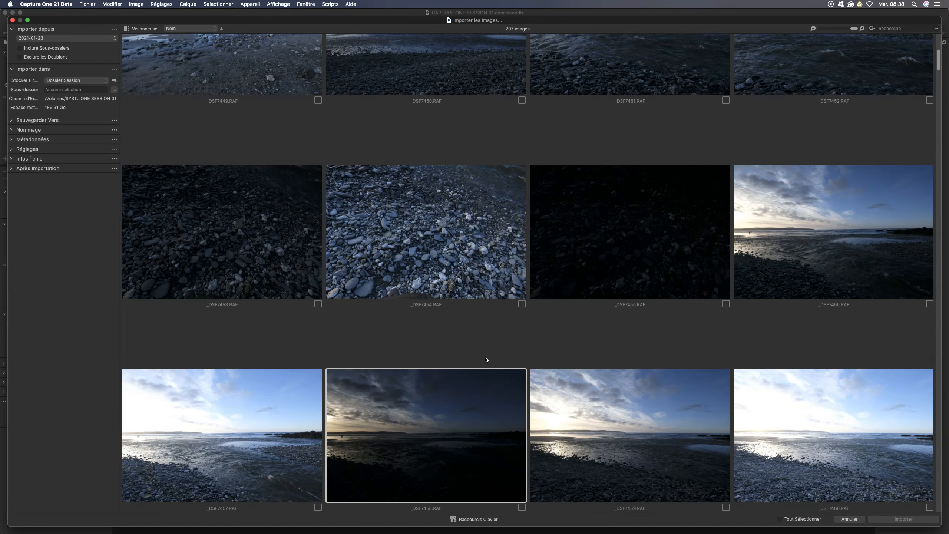
key("Down")
key("Down")
key("Down")
key("Down")
key("Down")
key("Down")
key("Down")
key("Down")
key("Down")
key("Down")
key("Down")
key("Down")
key("Down")
key("Down")
key("Down")
key("Down")
key("Down")
key("Down")
key("Right")
key("Down")
key("Down")
key("Left")
key("Left")
key("Right")
key("Right")
key("Down")
key("Down")
key("Down")
key("Down")
key("Down")
key("Down")
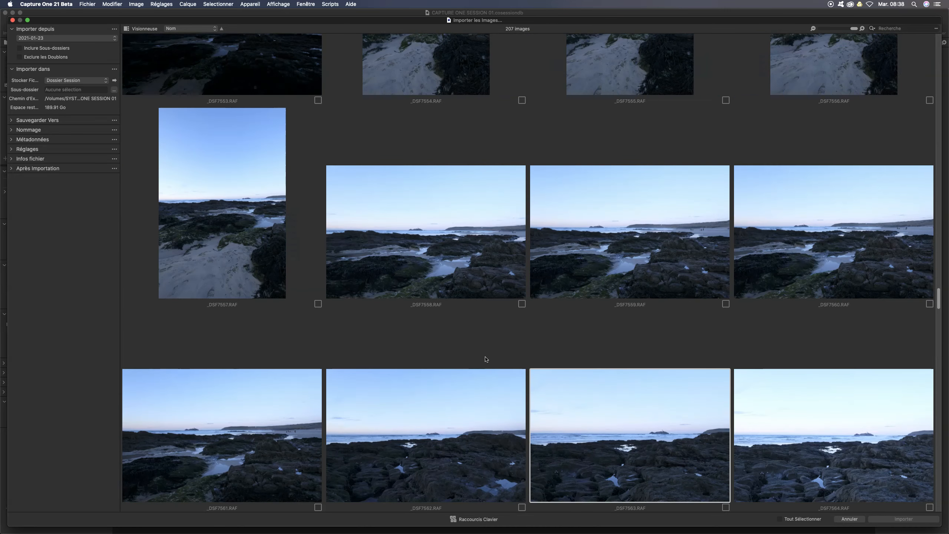
key("Down")
key("Down")
key("Up")
key("Up")
key("Left")
key("Left")
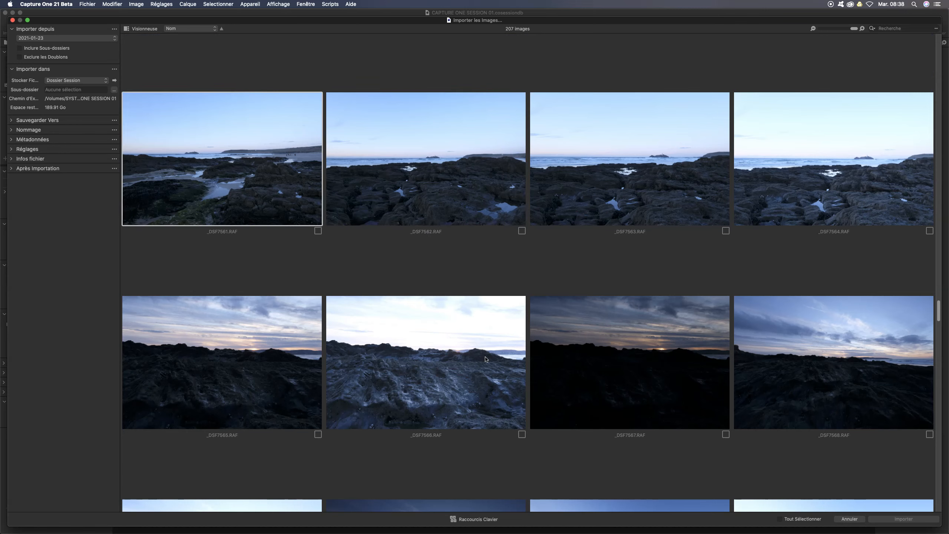
Step: Try marking _DSF7561.RAF and neighbouring images for import, and unmark each of them again
key("space")
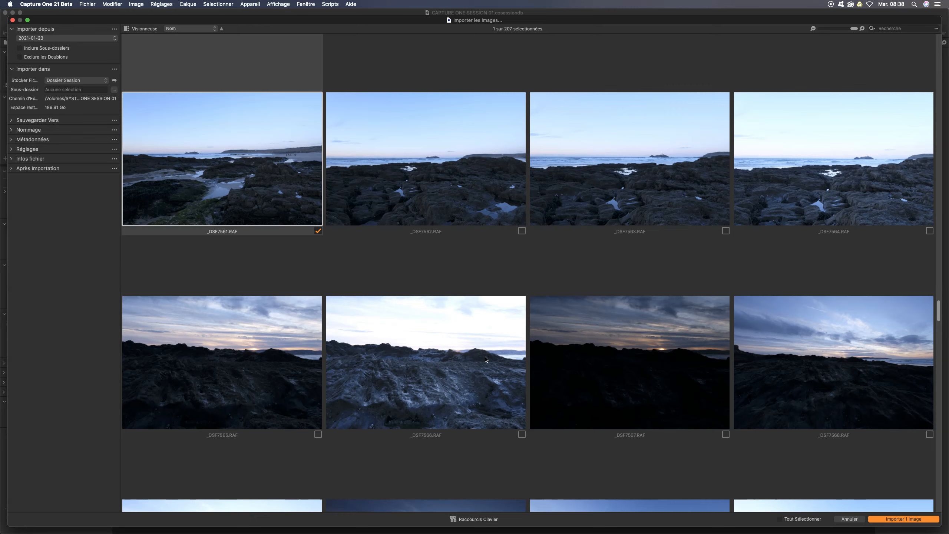
key("space")
key("space")
key("space")
key("space")
key("space")
key("space")
key("space")
key("space")
key("space")
key("Right")
Step: Mark _DSF7565.RAF, the dark rocks under a sunset sky, for import
key("space")
key("space")
key("Right")
key("space")
key("space")
key("Right")
key("Down")
key("space")
key("Left")
key("Right")
key("space")
key("Left")
key("Left")
key("Left")
key("Left")
key("Right")
key("space")
key("space")
key("space")
Step: Mark _DSF7571.RAF, the rocky shore with the distant island, for import
key("Right")
key("Down")
key("Right")
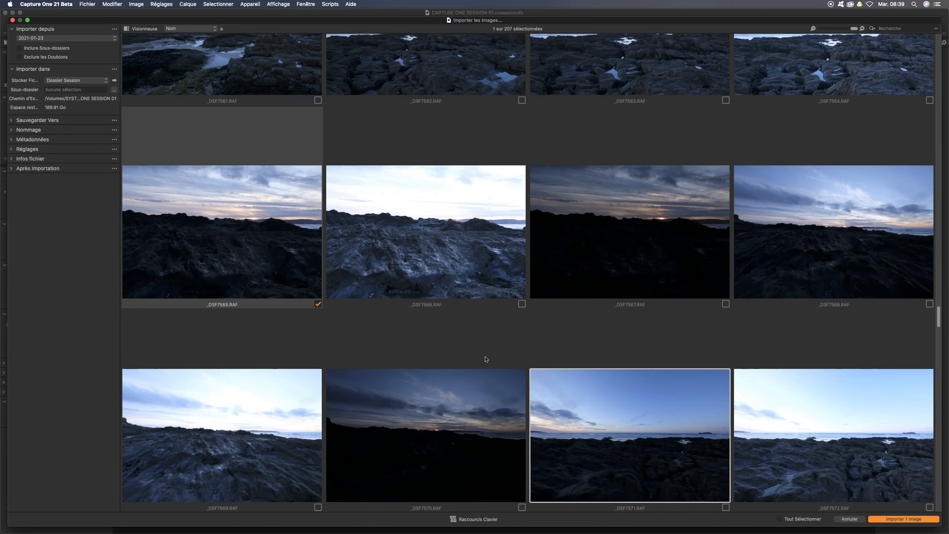
key("space")
Step: Browse the following exposures and mark _DSF7580.RAF, the beach with the large foreground rock, for import
key("Down")
key("Left")
key("Right")
key("Left")
key("Right")
key("Down")
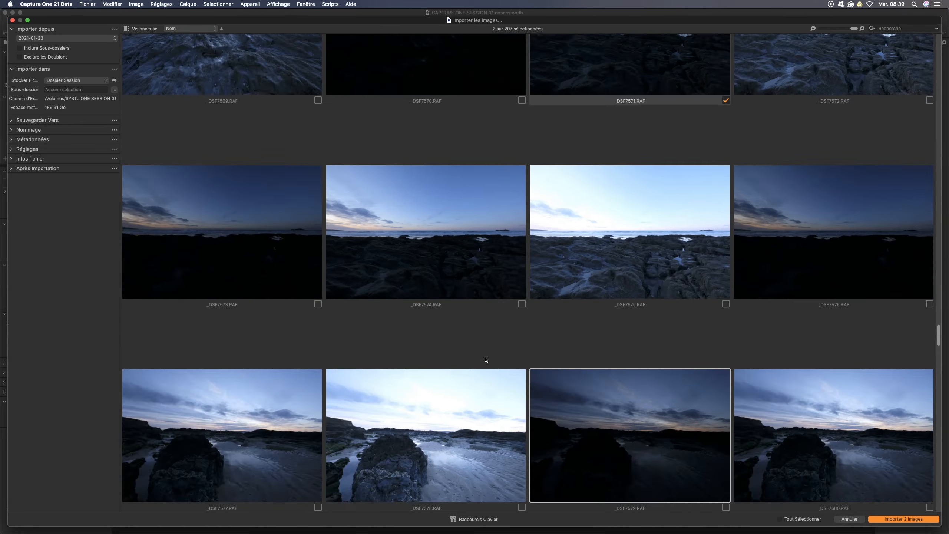
key("Down")
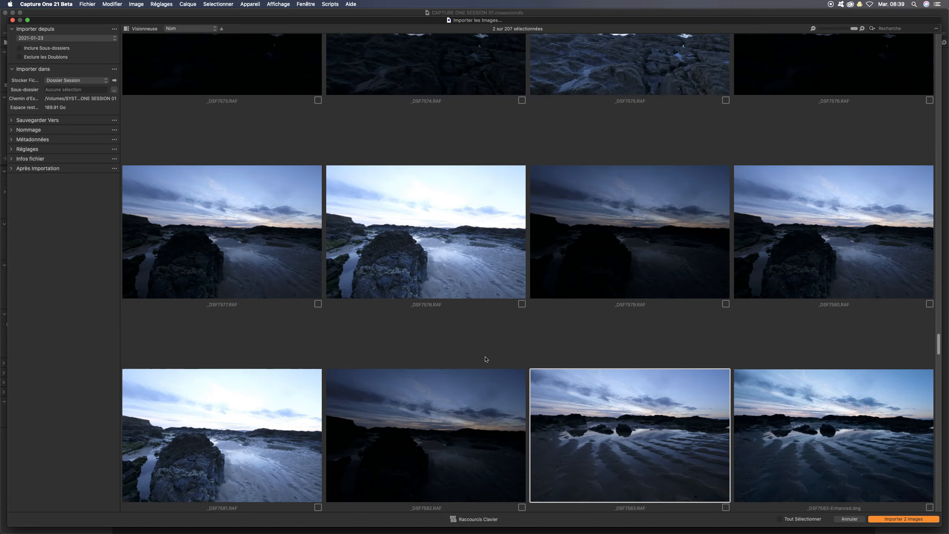
key("Up")
key("Right")
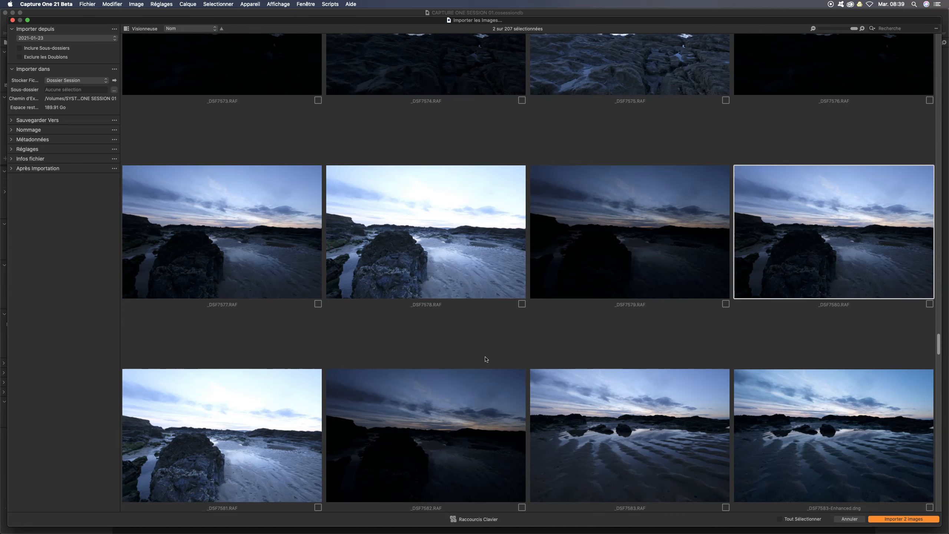
key("space")
Step: Check the remaining thumbnails and import the three marked images into the session
key("Down")
key("Down")
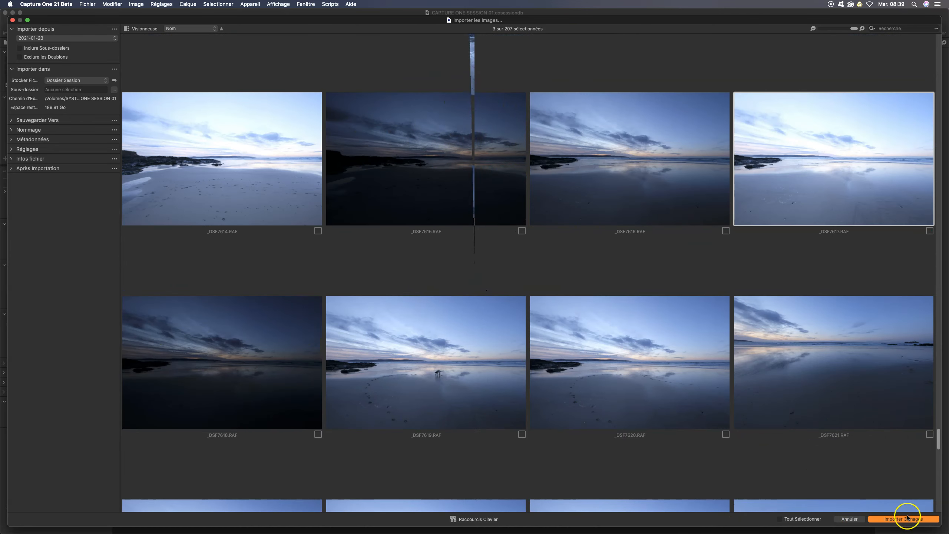
left_click(908, 519)
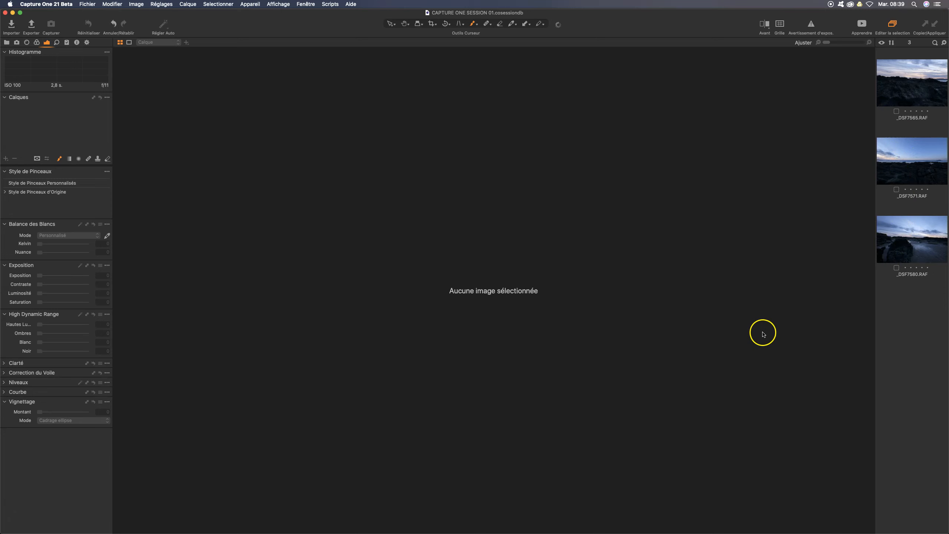
Step: Look through the imported images and open _DSF7571.RAF for editing
left_click(919, 132)
left_click(912, 170)
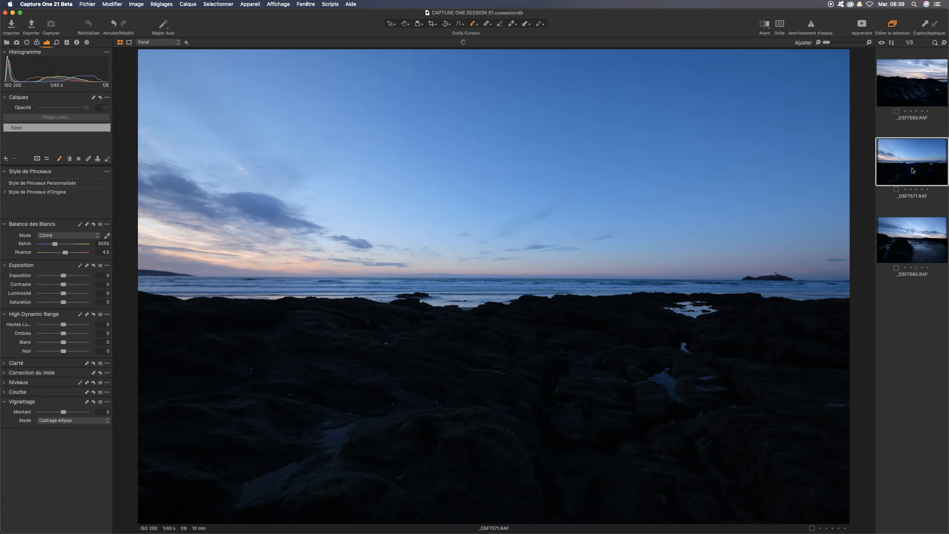
left_click(915, 239)
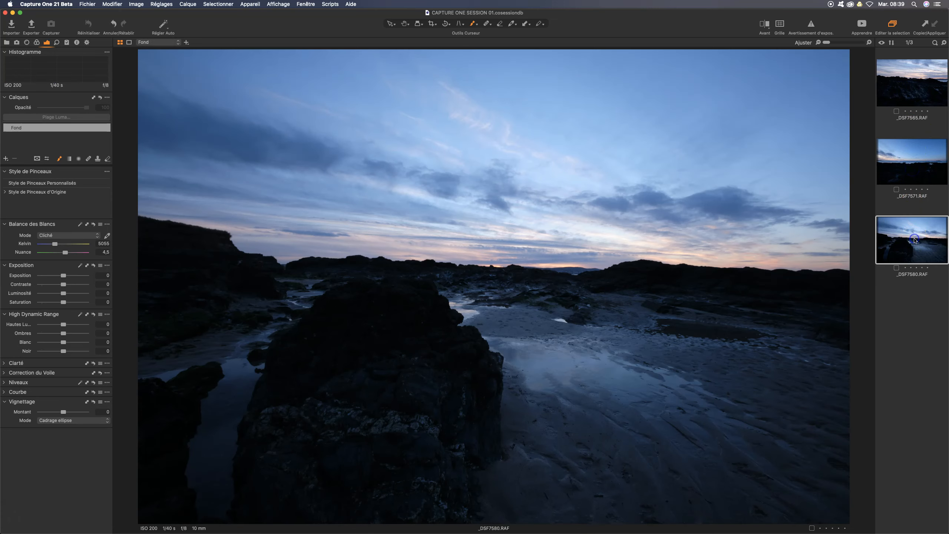
left_click(911, 189)
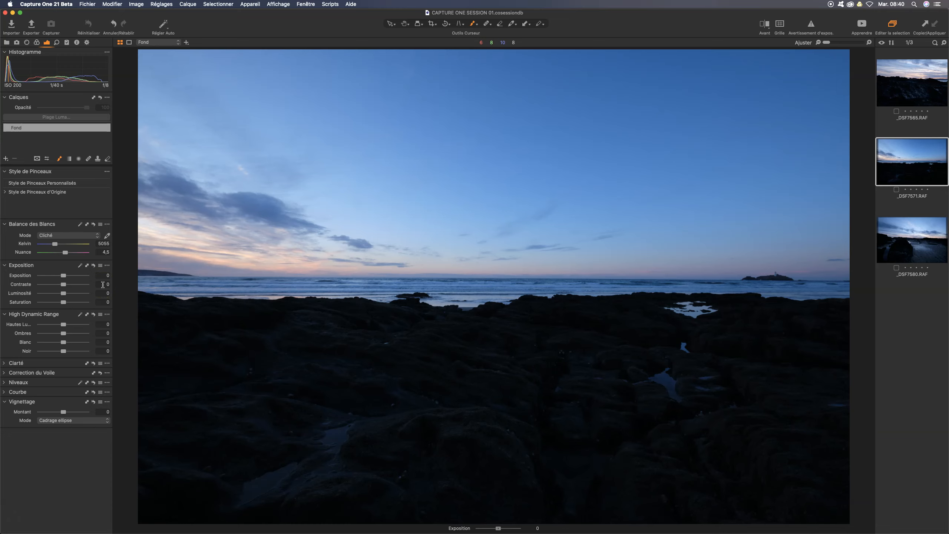
Step: Try raising and lowering the Exposition value of the image, and reset it to 0
scroll(103, 285, "up", 4)
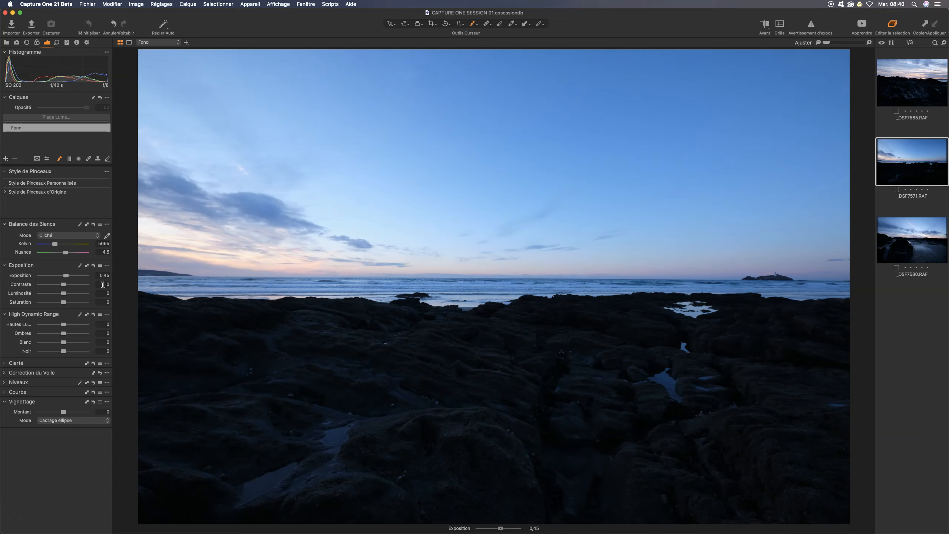
scroll(102, 284, "down", 6)
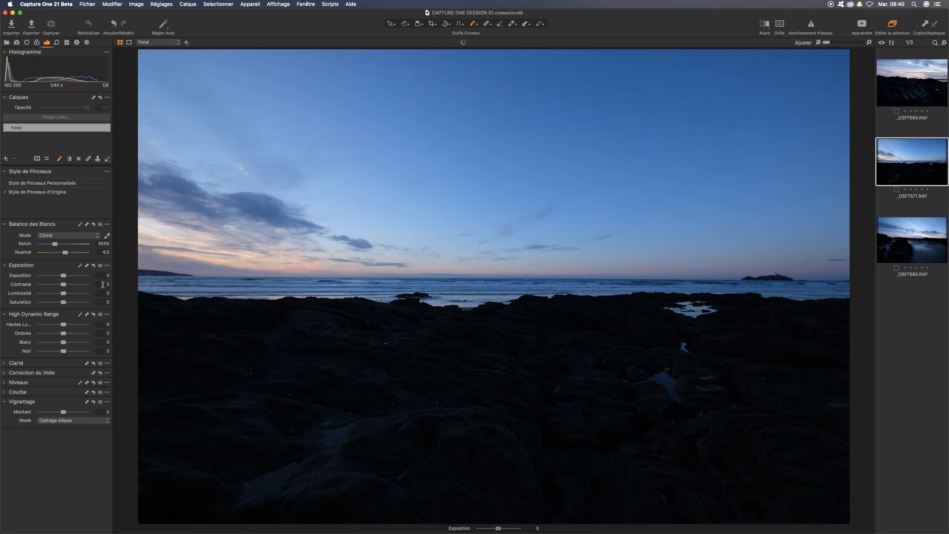
scroll(103, 285, "up", 15)
scroll(102, 285, "down", 20)
scroll(103, 284, "up", 16)
scroll(102, 285, "down", 4)
double_click(58, 277)
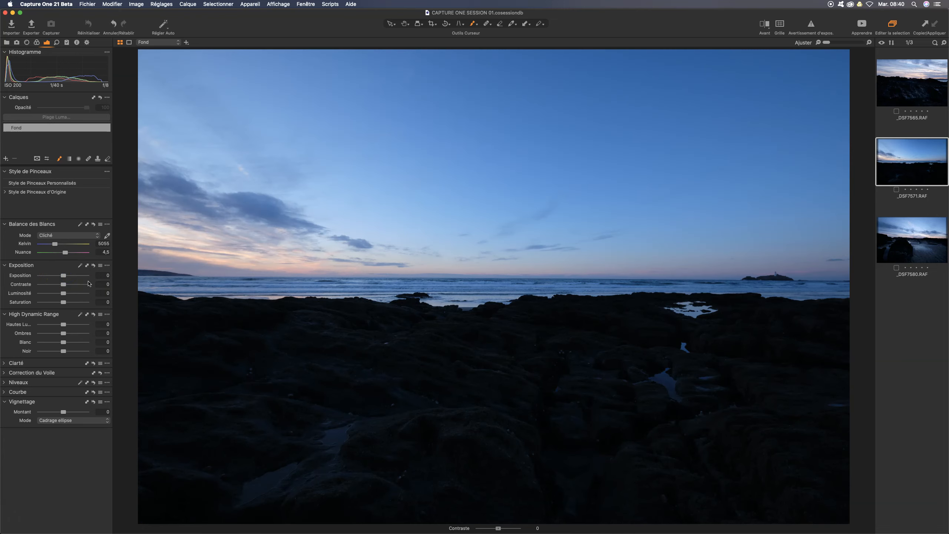
Step: Brighten the dark rocks by setting Ombres to 46
key("e")
key("s")
scroll(89, 284, "up", 10)
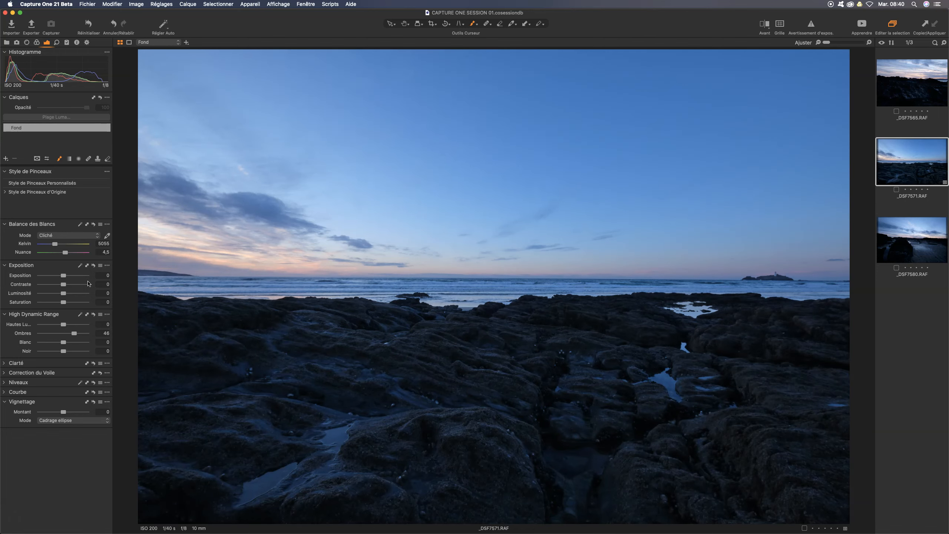
Step: Set Luminosité to 23 and reduce the highlights (Hautes Lumières) to -64
key("e")
scroll(88, 283, "up", 5)
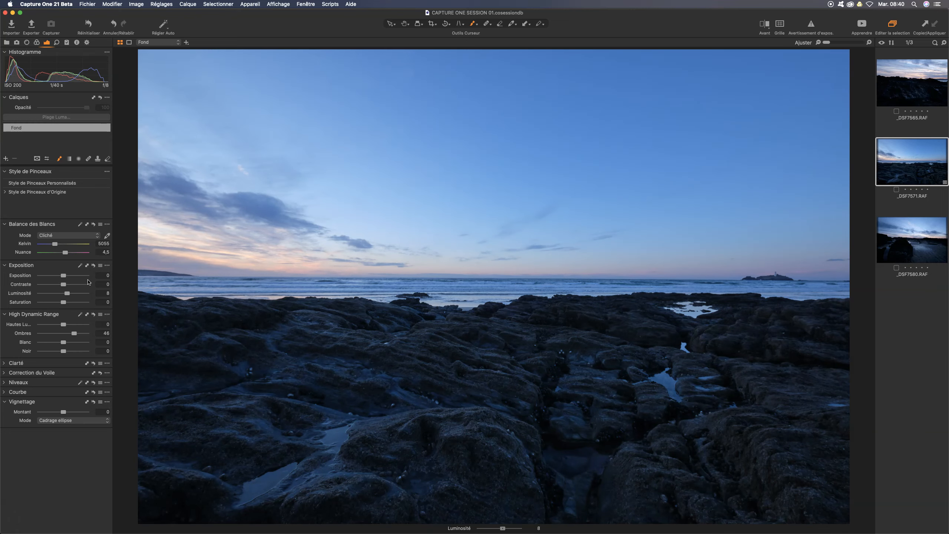
scroll(89, 282, "up", 14)
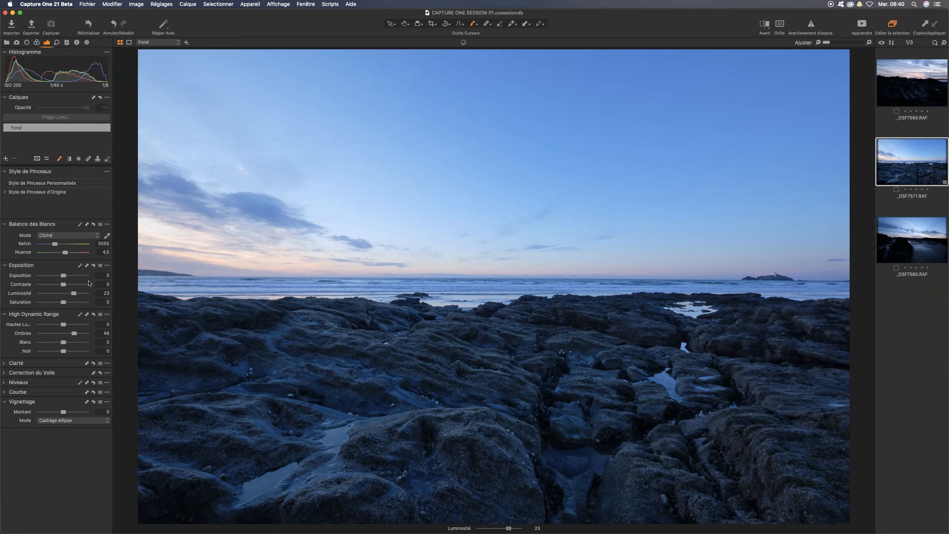
key("a")
scroll(89, 283, "down", 20)
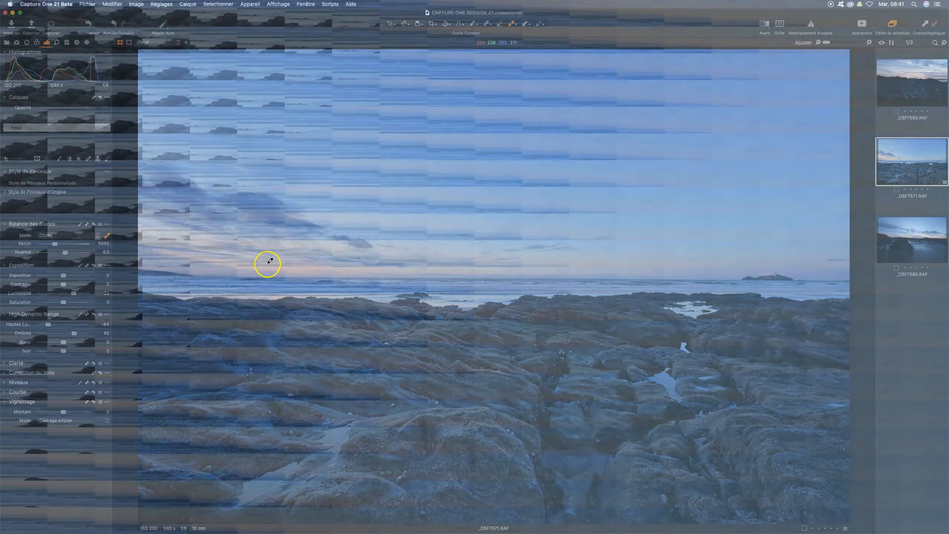
Step: Set the white balance by sampling the water near the shoreline, and apply the automatic Niveaux adjustment
left_click(271, 292)
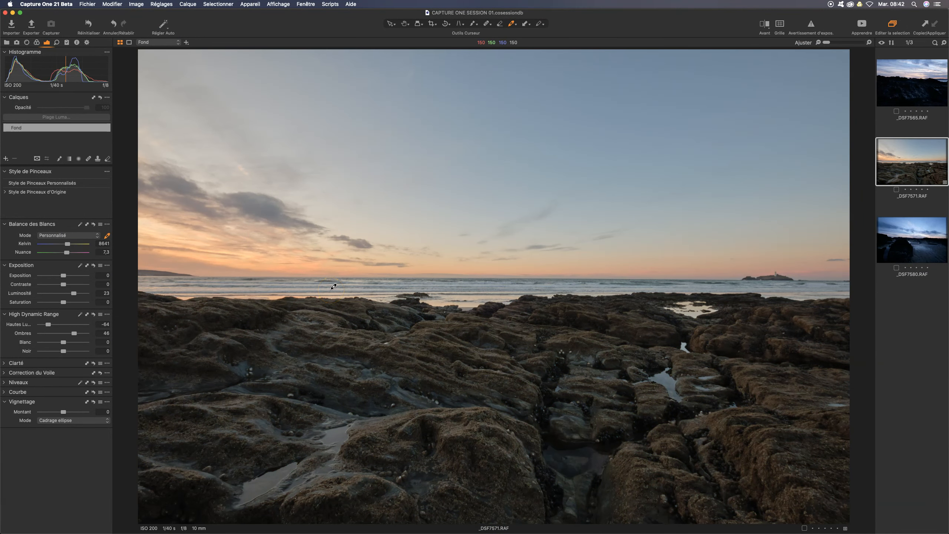
left_click(129, 279)
left_click(6, 383)
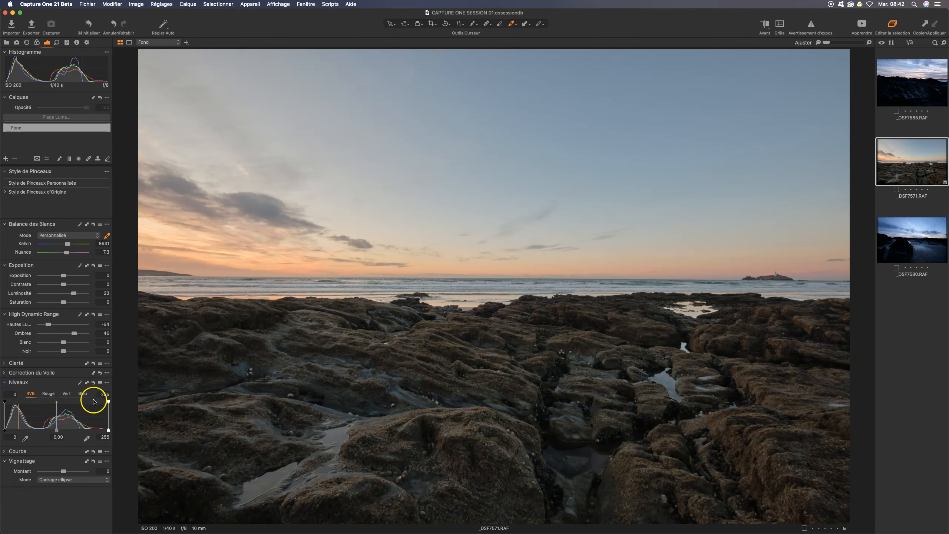
left_click(81, 384)
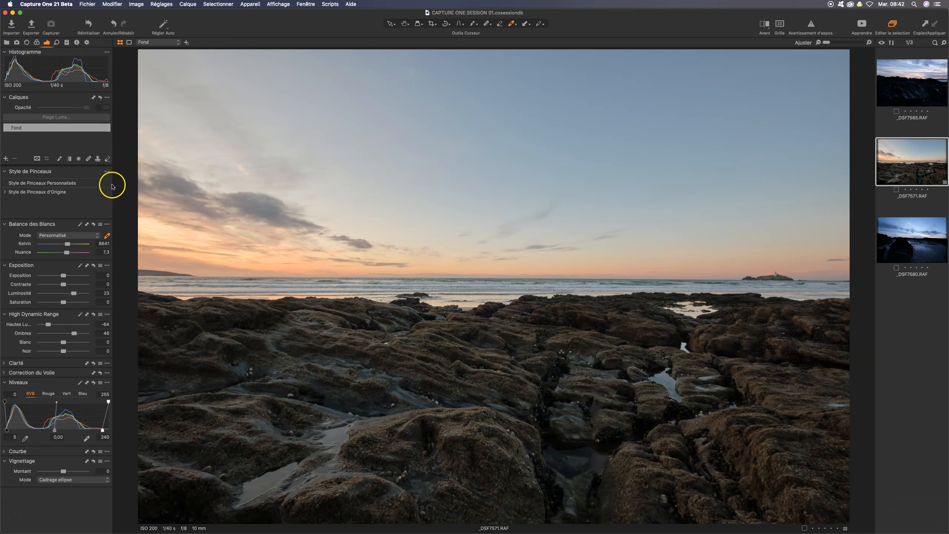
Step: Inspect the detail of the foreground rocks at 100% and return to the whole image
left_click(399, 27)
left_click(434, 369)
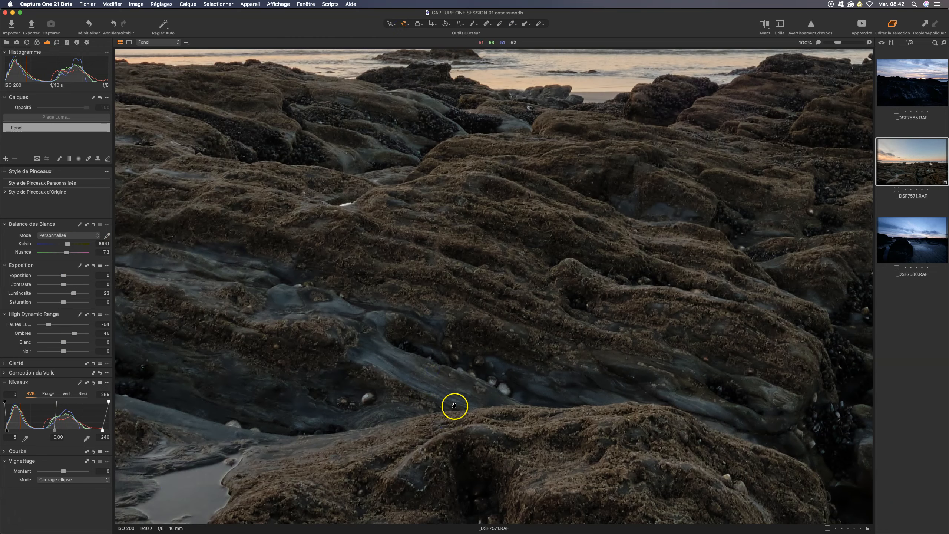
left_click_drag(512, 442, 211, 295)
left_click_drag(480, 262, 294, 403)
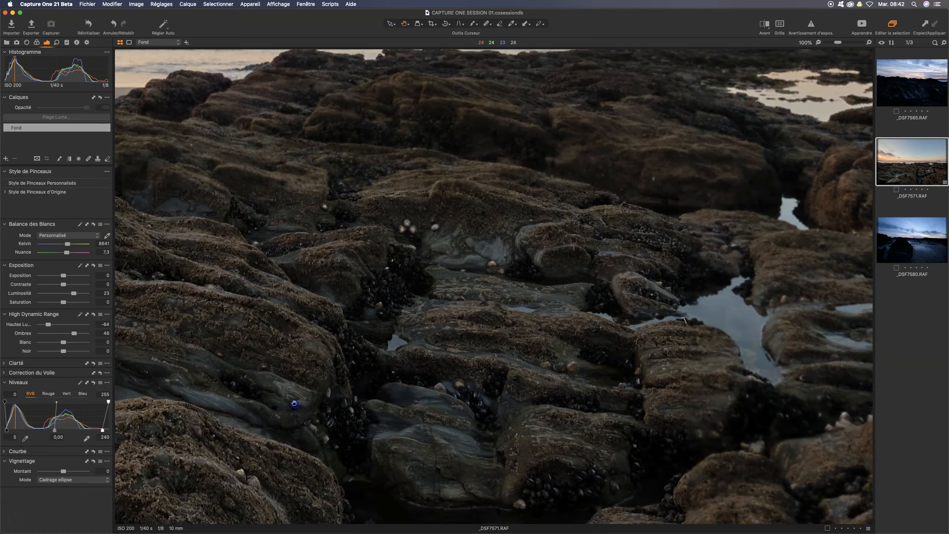
left_click(415, 327)
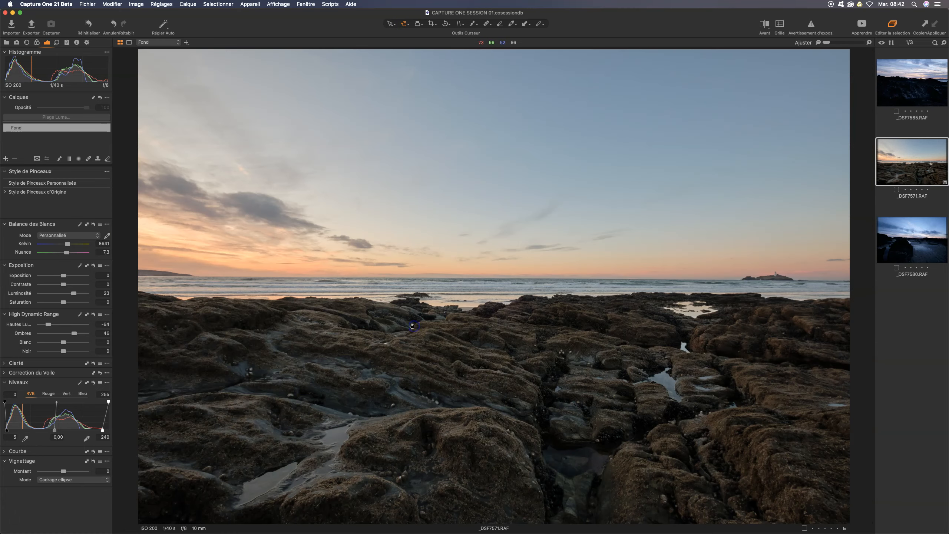
Step: Expand the built-in brush style groups and choose the Saturation (+) brush style from Color
left_click(4, 192)
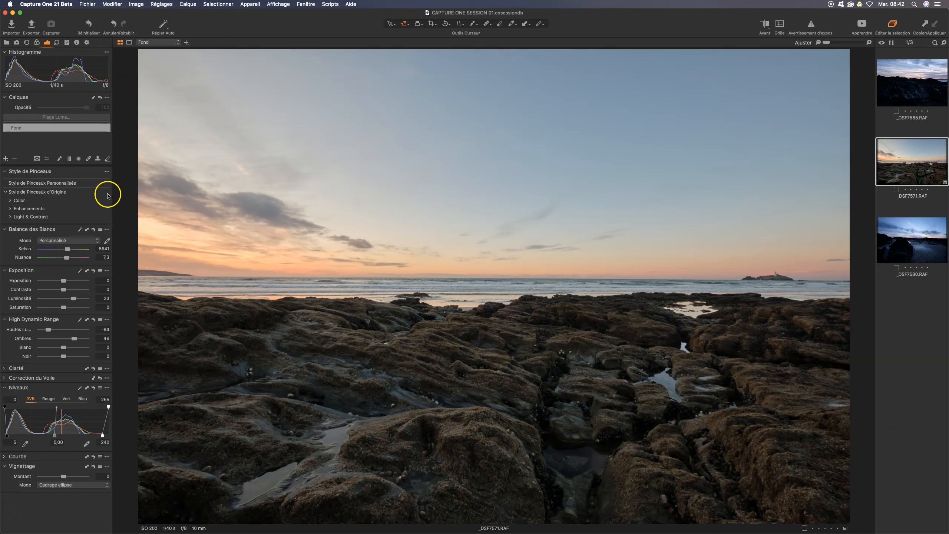
left_click(10, 201)
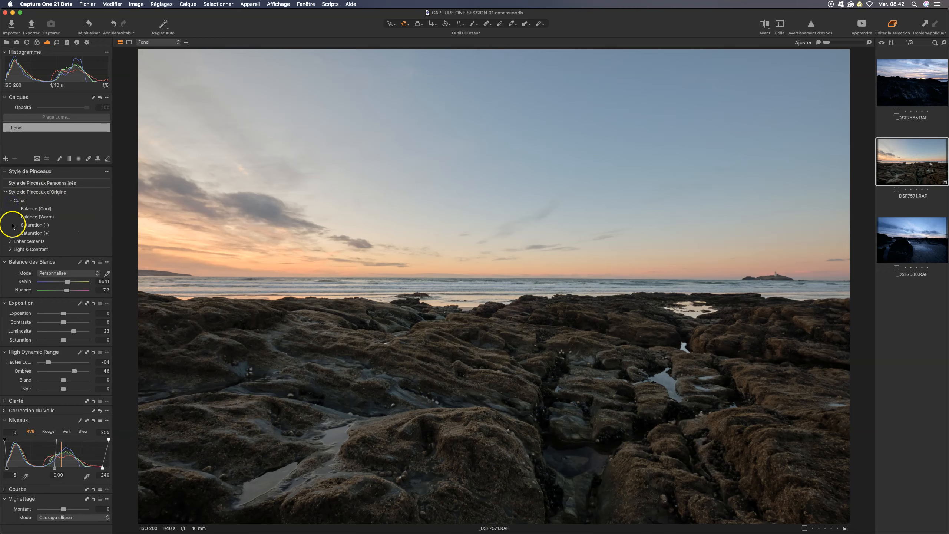
left_click(10, 241)
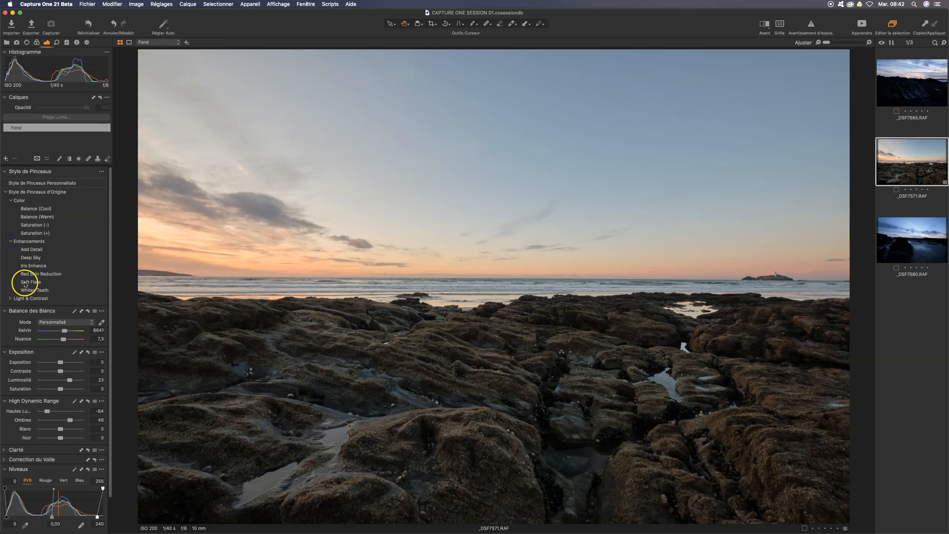
left_click(11, 298)
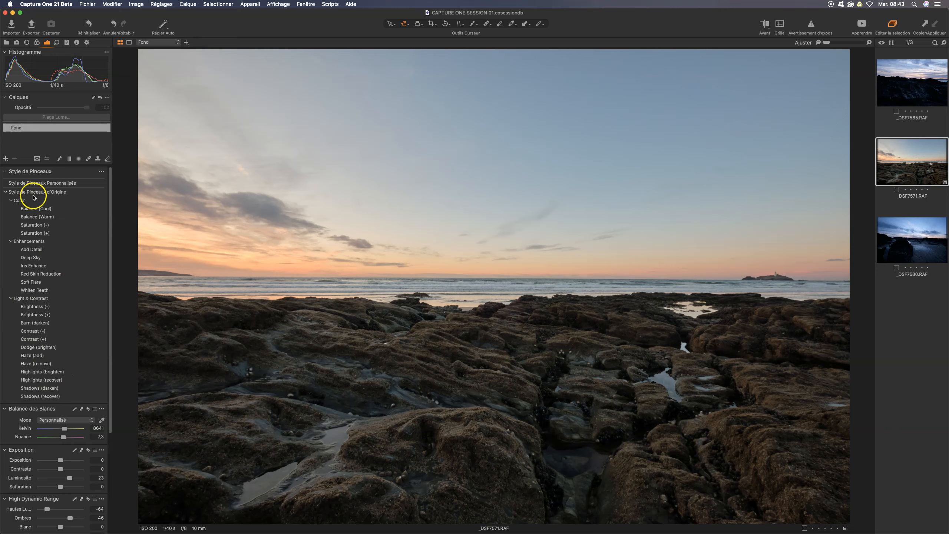
left_click(39, 234)
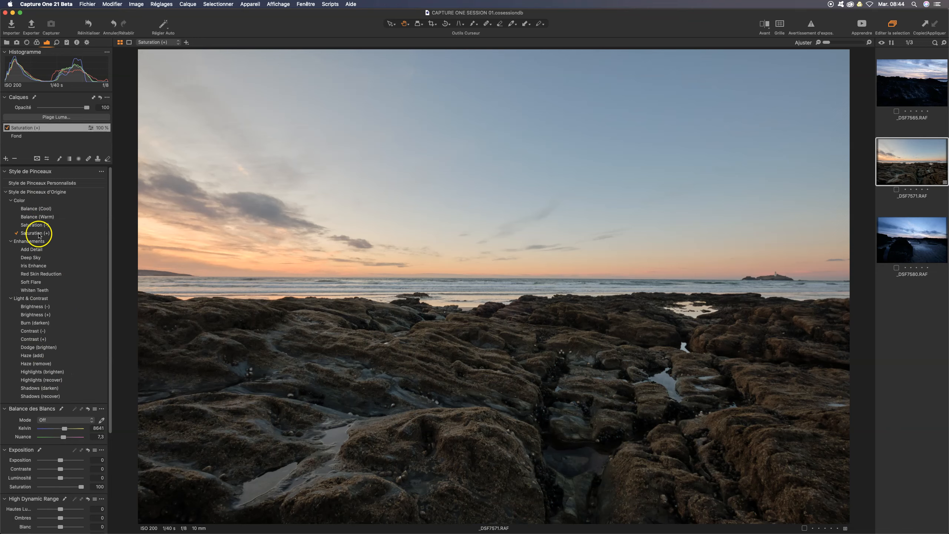
Step: Link the brush settings to the Saturation (+) layer with the Pinceau avec Calque option
right_click(481, 316)
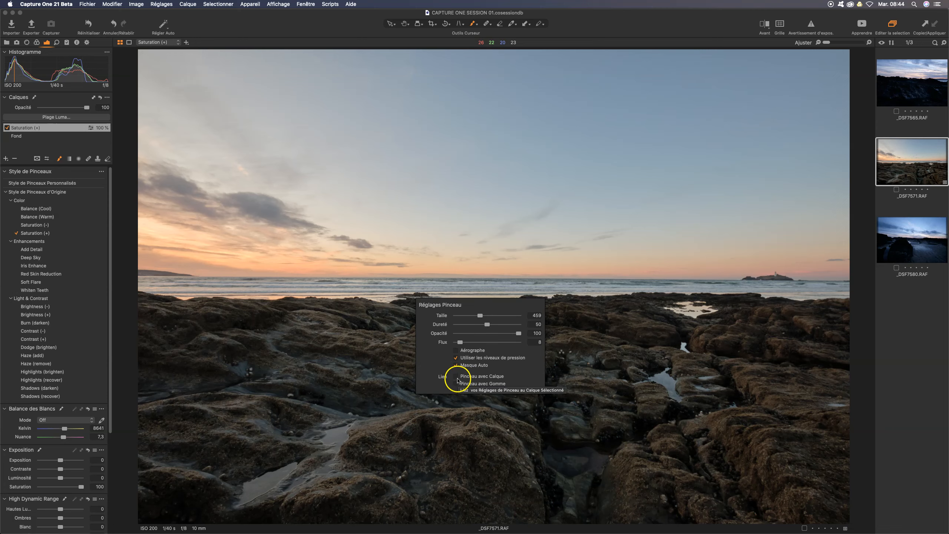
left_click(458, 376)
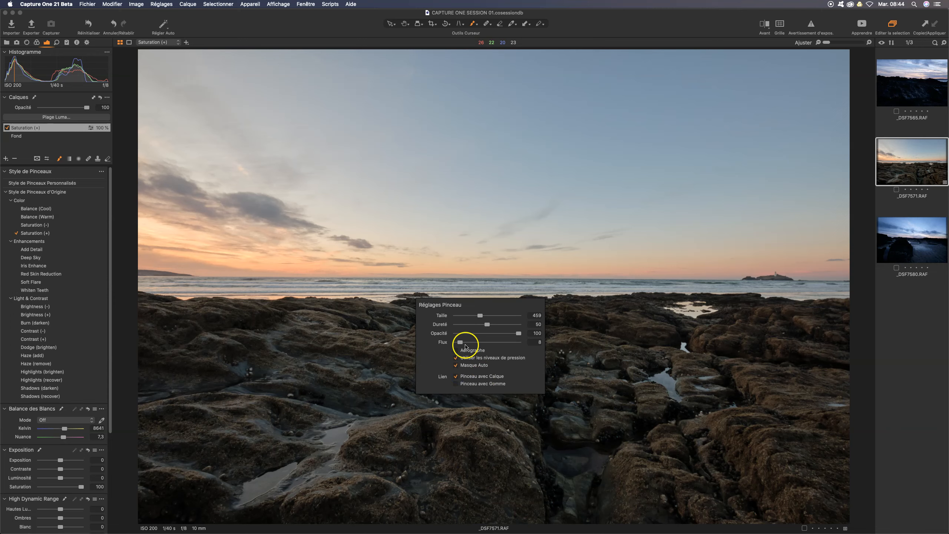
Step: Set the brush flow to 23, paint Saturation (+) over the mossy foreground rocks, and compare with the layer off and on
left_click_drag(461, 342, 470, 342)
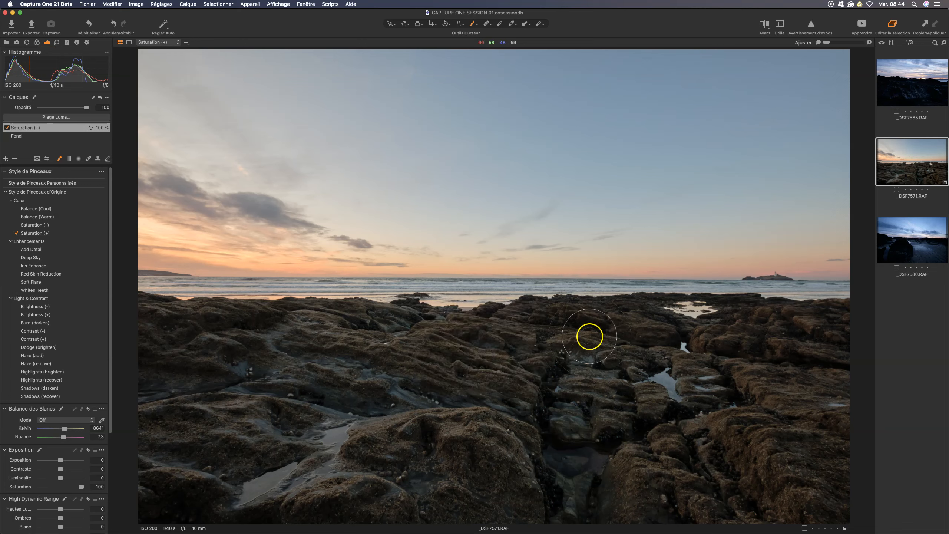
mouse_move(442, 370)
left_mouse_down()
mouse_move(508, 354)
mouse_move(441, 364)
mouse_move(351, 358)
mouse_move(514, 353)
mouse_move(456, 369)
mouse_move(549, 368)
mouse_move(579, 388)
left_mouse_up()
mouse_move(667, 374)
left_mouse_down()
mouse_move(584, 345)
mouse_move(669, 364)
left_mouse_up()
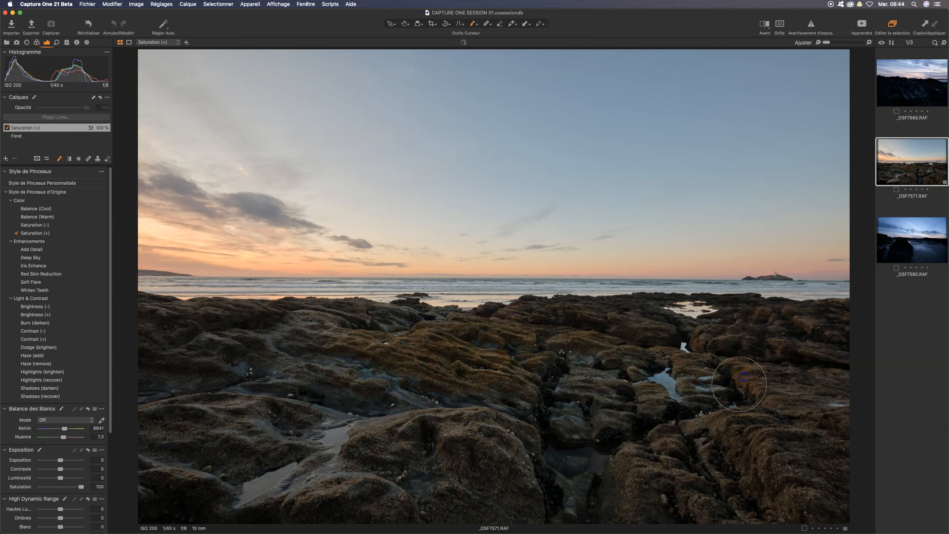
mouse_move(639, 336)
left_mouse_down()
mouse_move(747, 334)
mouse_move(657, 331)
mouse_move(600, 399)
mouse_move(569, 415)
left_mouse_up()
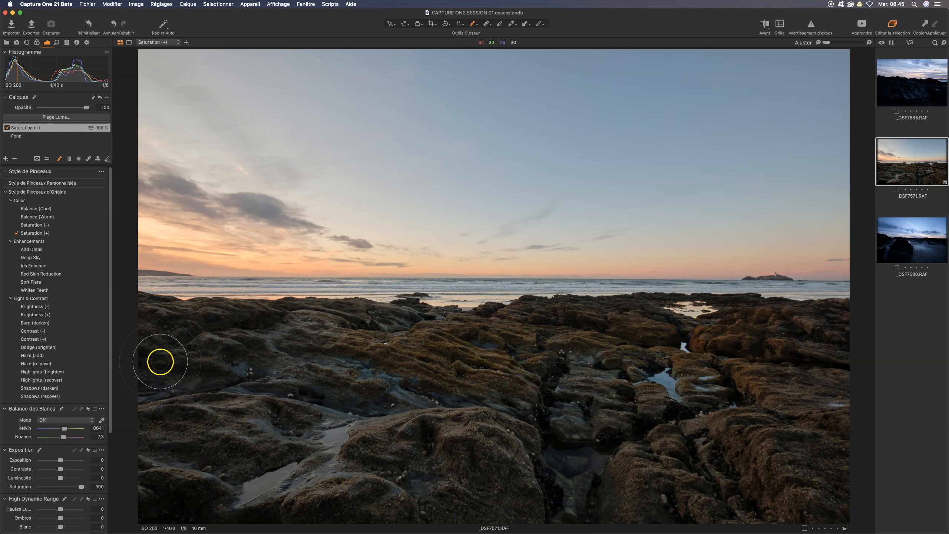
left_click(6, 128)
left_click(6, 128)
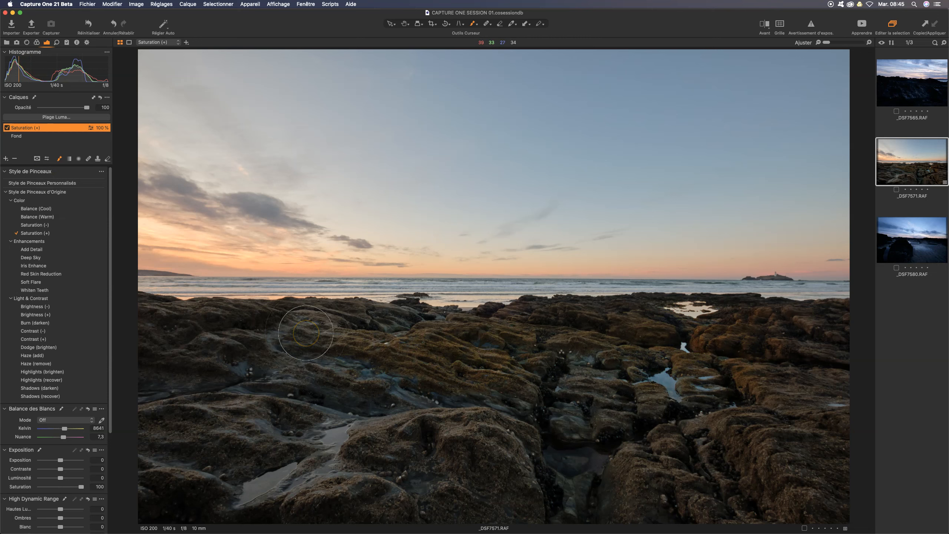
Step: Choose the Saturation (-) brush style and set its flow to 40, keeping the brush linked to the layer
right_click(319, 337)
right_click(389, 422)
right_click(420, 420)
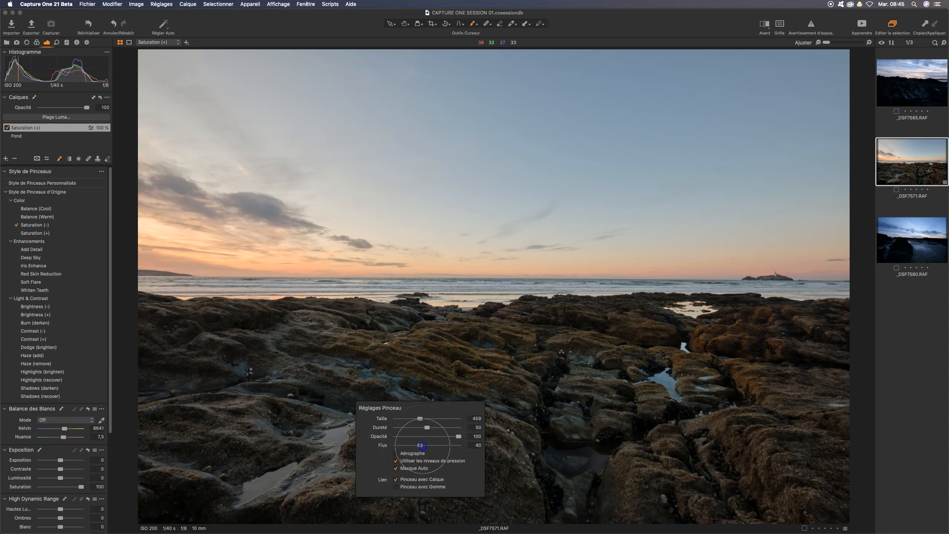
right_click(423, 446)
Step: Paint Saturation (-) over the grey rocks at the left, the dark central crevice and the lower-right rocks
right_click(301, 390)
left_click(287, 368)
mouse_move(287, 368)
left_mouse_down()
mouse_move(258, 374)
mouse_move(265, 407)
mouse_move(180, 449)
mouse_move(223, 421)
left_mouse_up()
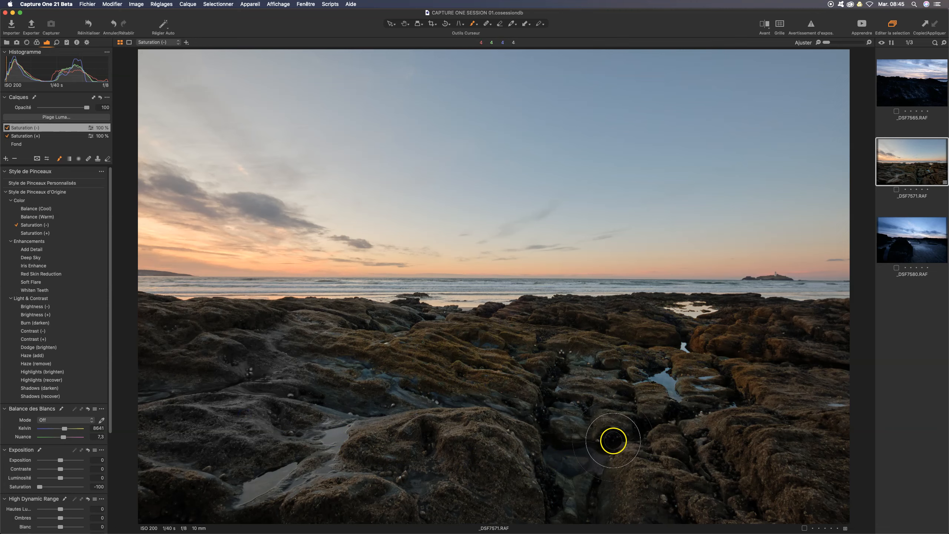
mouse_move(586, 398)
left_mouse_down()
mouse_move(575, 459)
mouse_move(586, 472)
mouse_move(565, 482)
mouse_move(586, 489)
left_mouse_up()
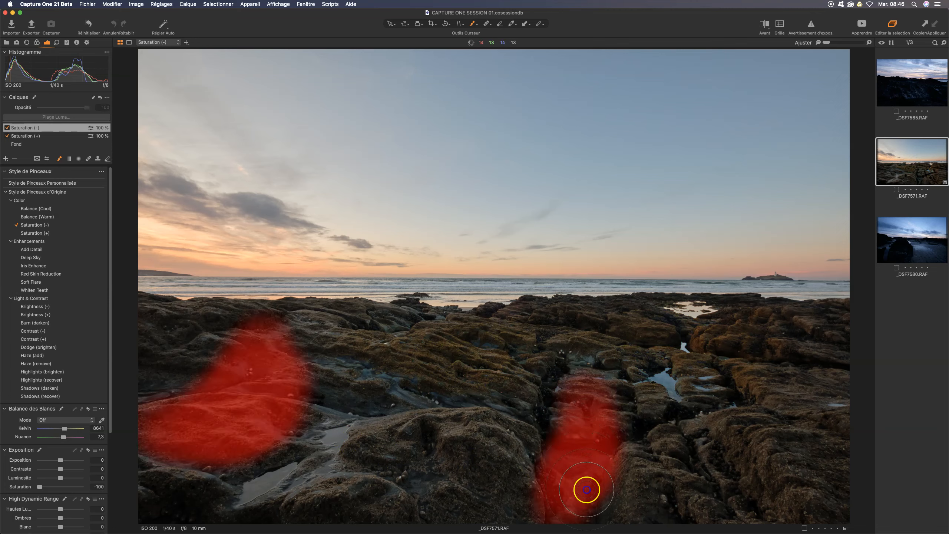
mouse_move(715, 472)
left_mouse_down()
mouse_move(700, 488)
mouse_move(738, 474)
mouse_move(769, 506)
left_mouse_up()
mouse_move(578, 472)
left_mouse_down()
mouse_move(579, 498)
mouse_move(580, 487)
left_mouse_up()
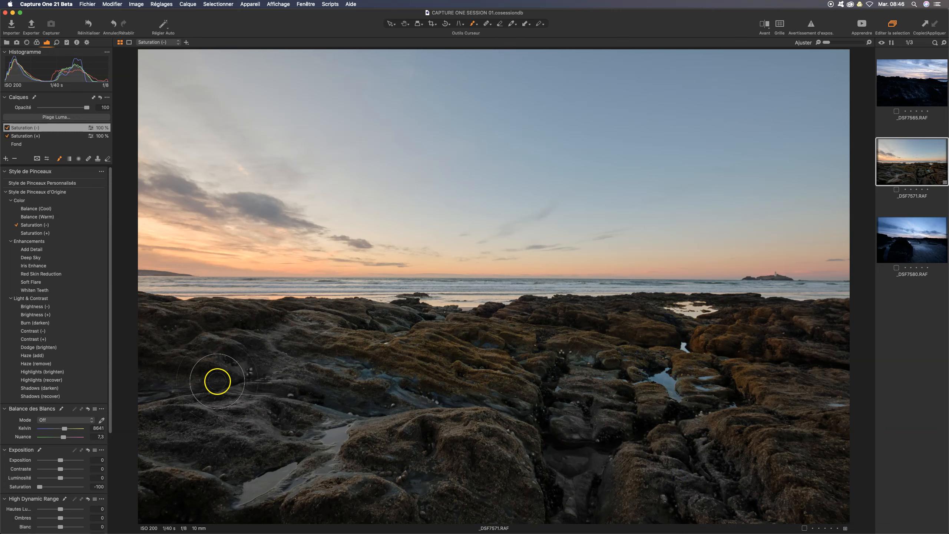
Step: Compare the photo with and without the Saturation (-) layer
left_click(7, 127)
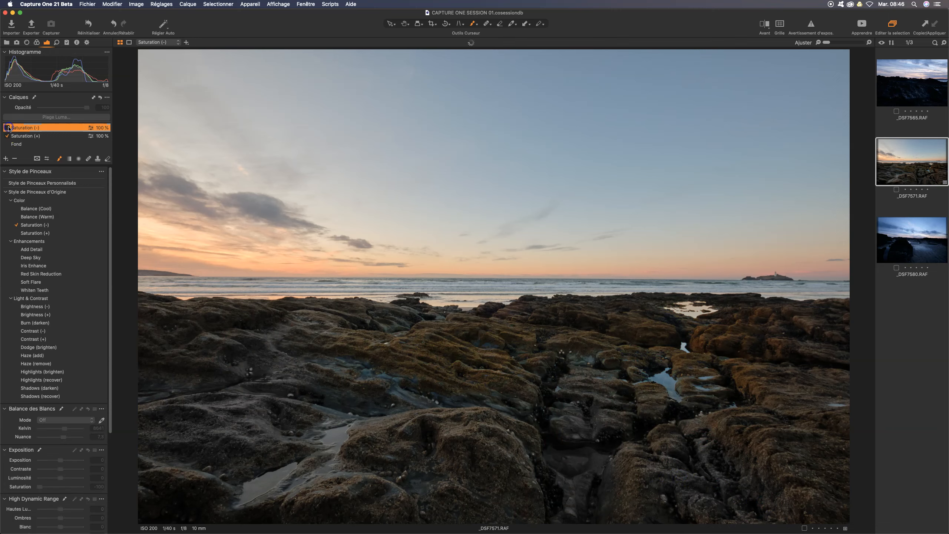
left_click(7, 127)
left_click(7, 127)
left_click(7, 128)
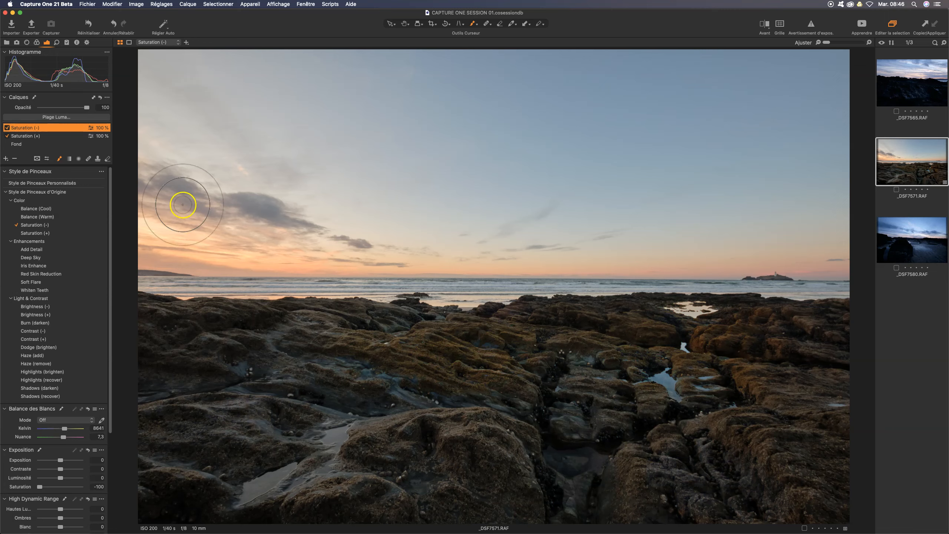
Step: Switch between the Saturation (-) and Saturation (+) layers and examine the brush settings linked to each
right_click(246, 222)
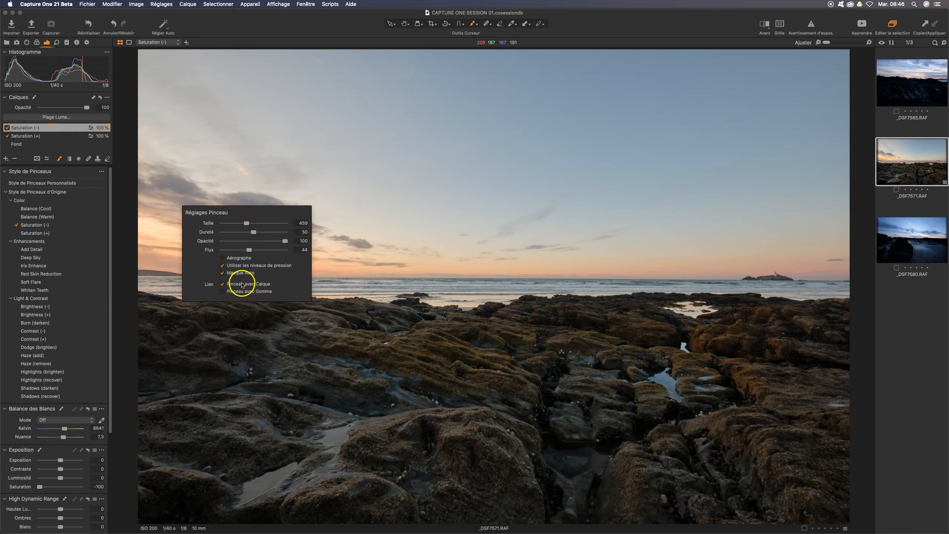
left_click(33, 137)
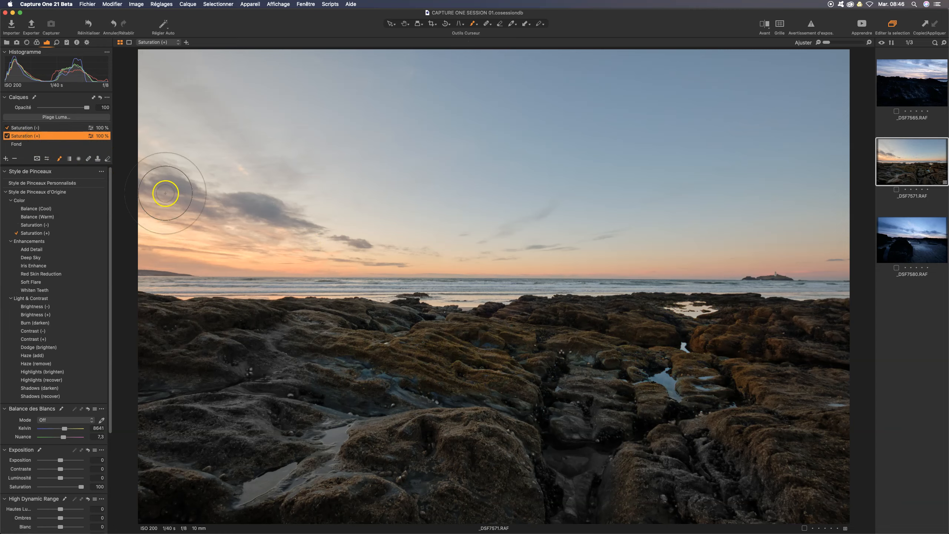
right_click(298, 244)
left_click(290, 280)
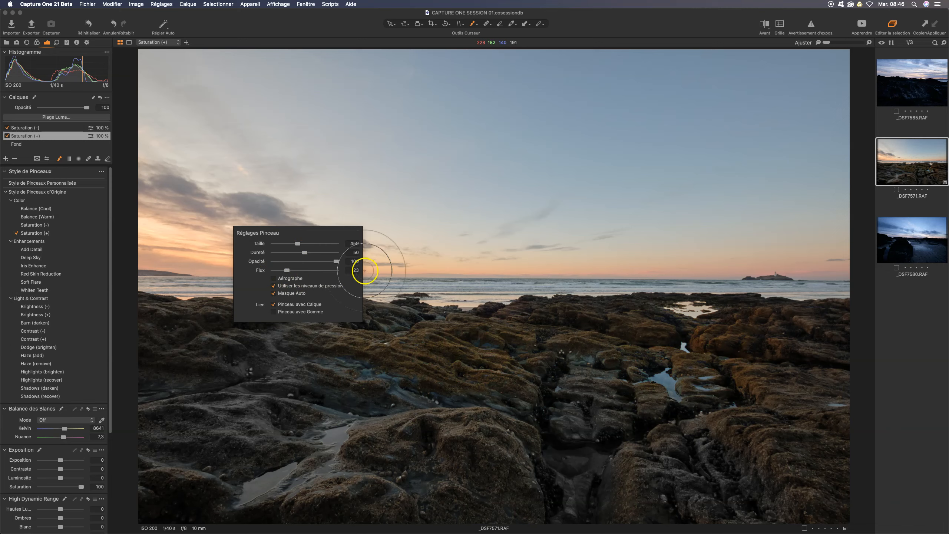
left_click(26, 128)
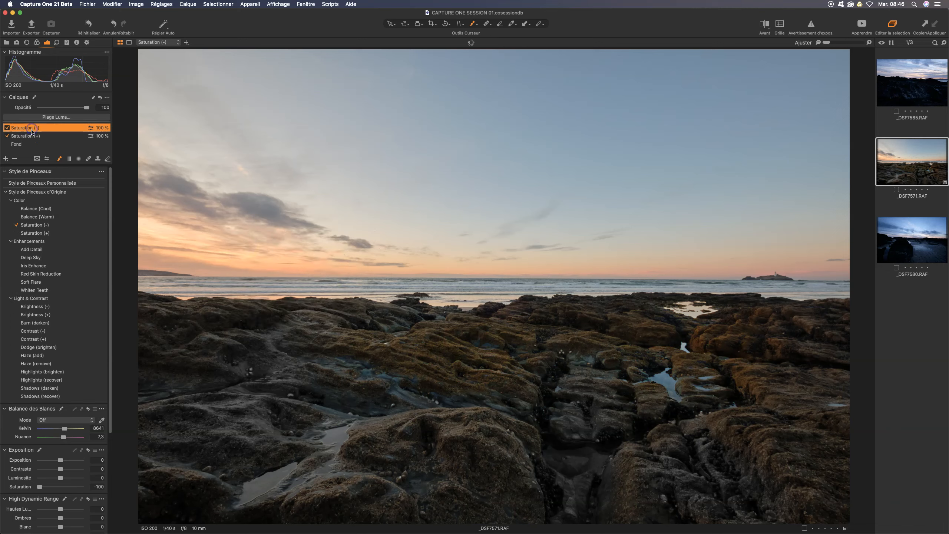
left_click(32, 136)
left_click(32, 127)
left_click(29, 139)
left_click(30, 129)
right_click(247, 192)
Step: Choose the Dodge (brighten) brush style, adjust its flow slightly, and paint over the left, central and lower foreground rocks
right_click(429, 366)
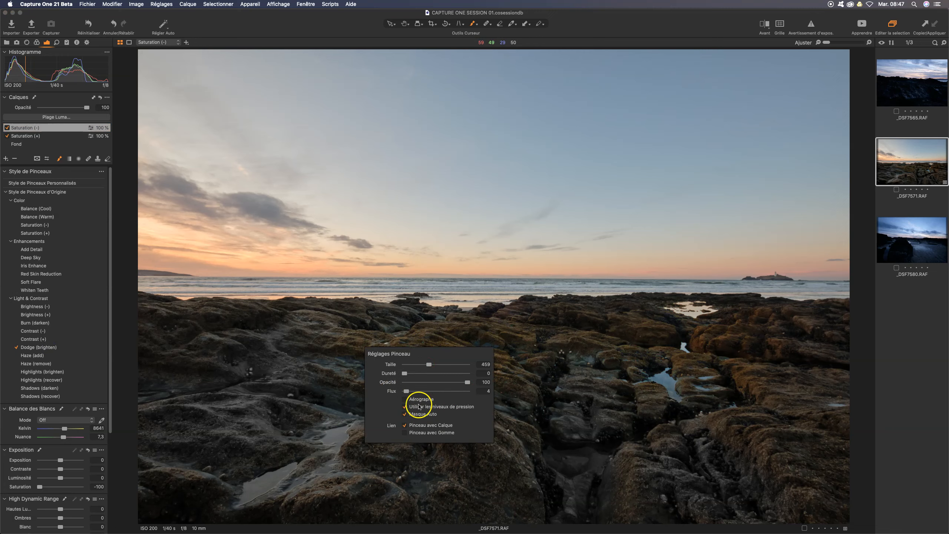
right_click(323, 324)
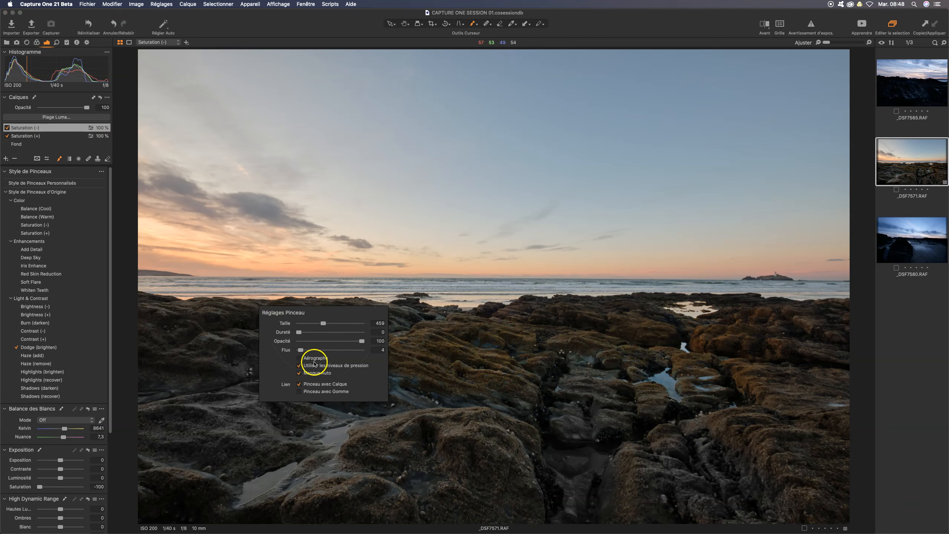
left_click_drag(301, 350, 303, 351)
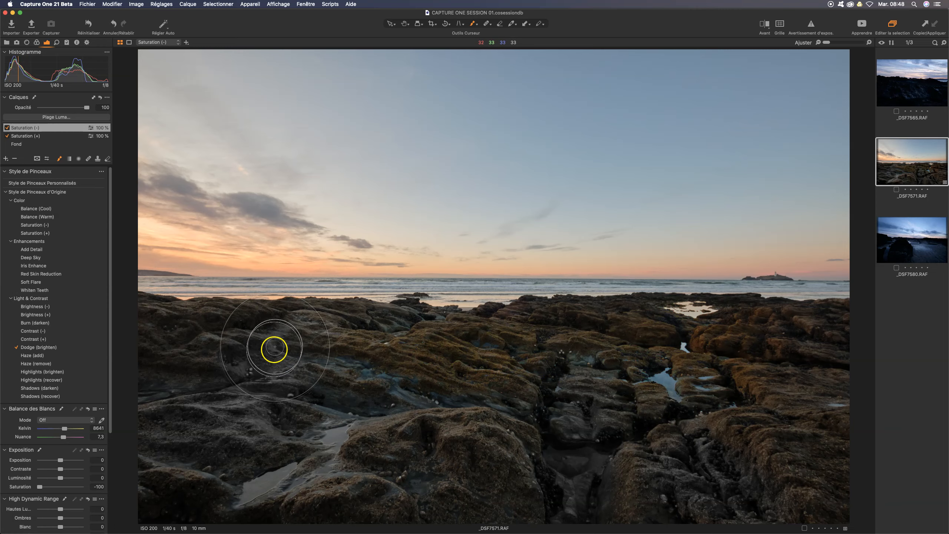
mouse_move(268, 339)
left_mouse_down()
mouse_move(279, 370)
mouse_move(222, 376)
mouse_move(260, 345)
mouse_move(217, 382)
mouse_move(173, 384)
mouse_move(209, 386)
left_mouse_up()
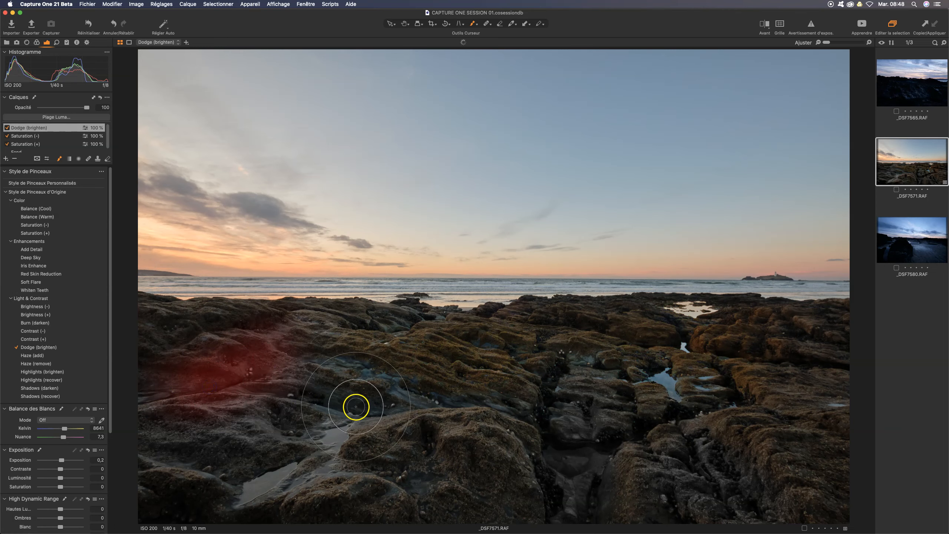
mouse_move(592, 384)
left_mouse_down()
mouse_move(568, 484)
mouse_move(652, 481)
left_mouse_up()
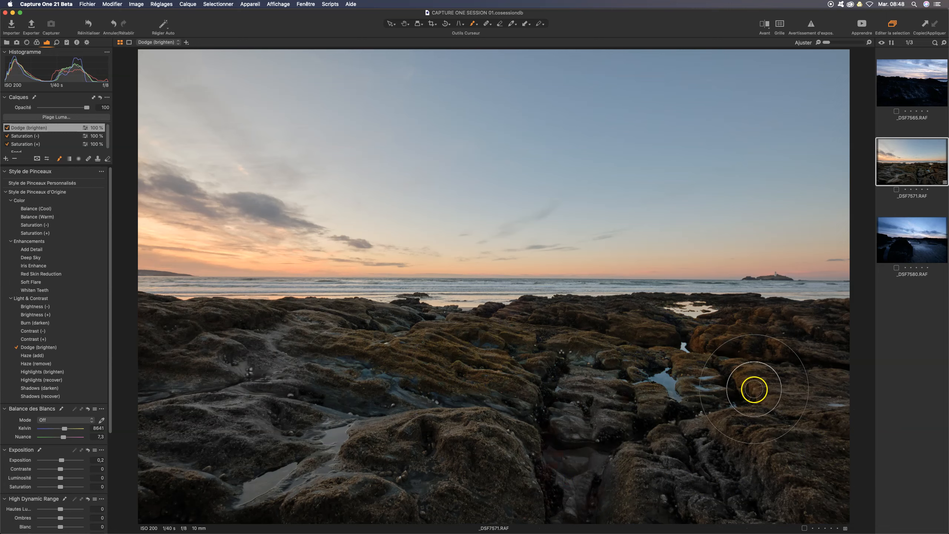
mouse_move(397, 420)
left_mouse_down()
mouse_move(250, 492)
mouse_move(424, 485)
left_mouse_up()
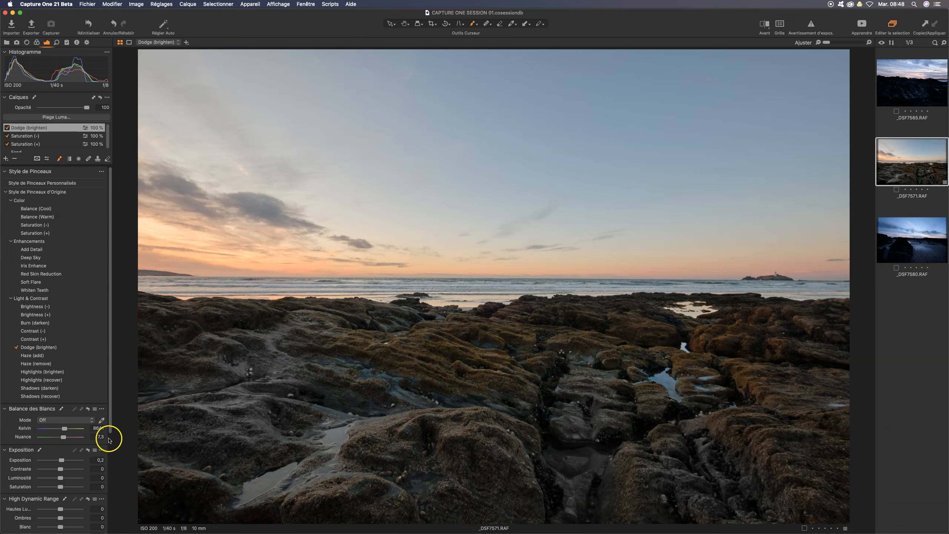
Step: Paint the dark rocks right of centre with the Burn (darken) brush style, and check its effect and brush settings
scroll(80, 440, "down", 3)
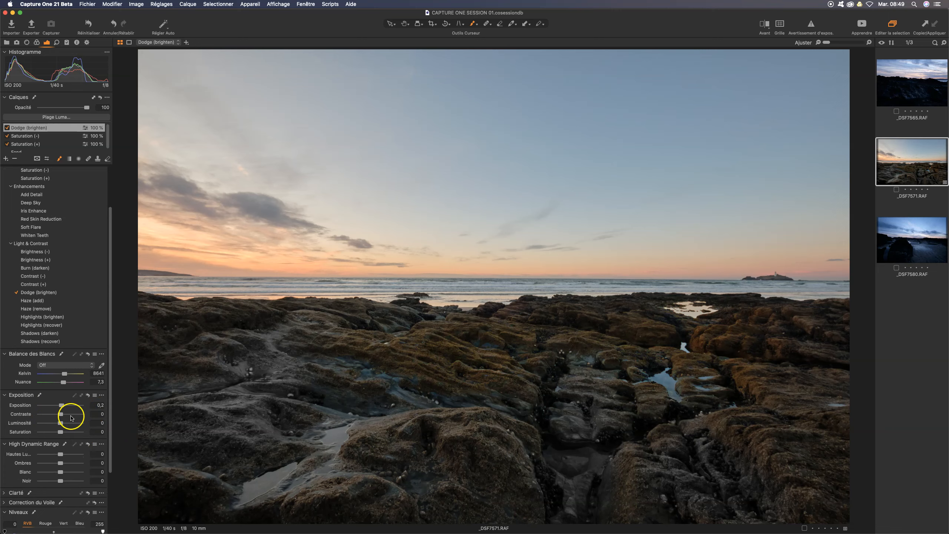
scroll(76, 413, "up", 3)
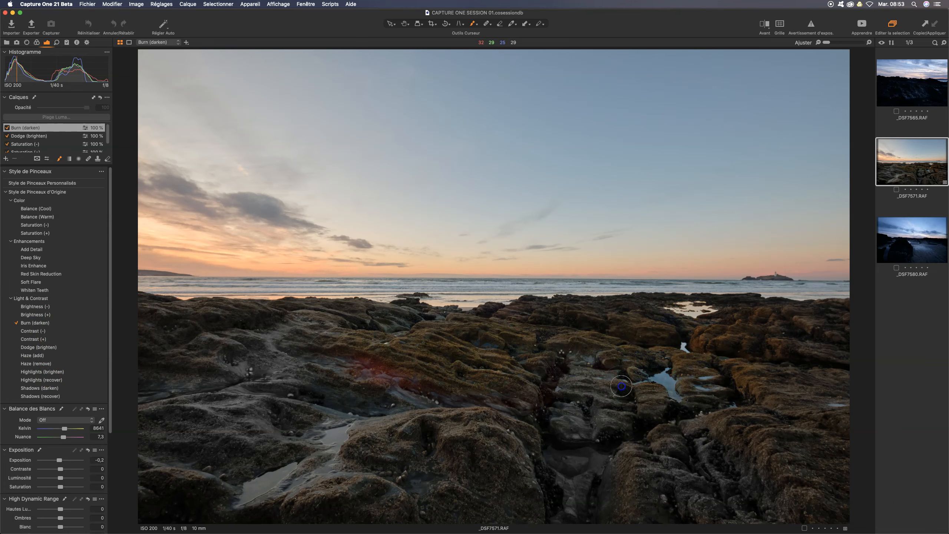
left_click_drag(621, 386, 607, 413)
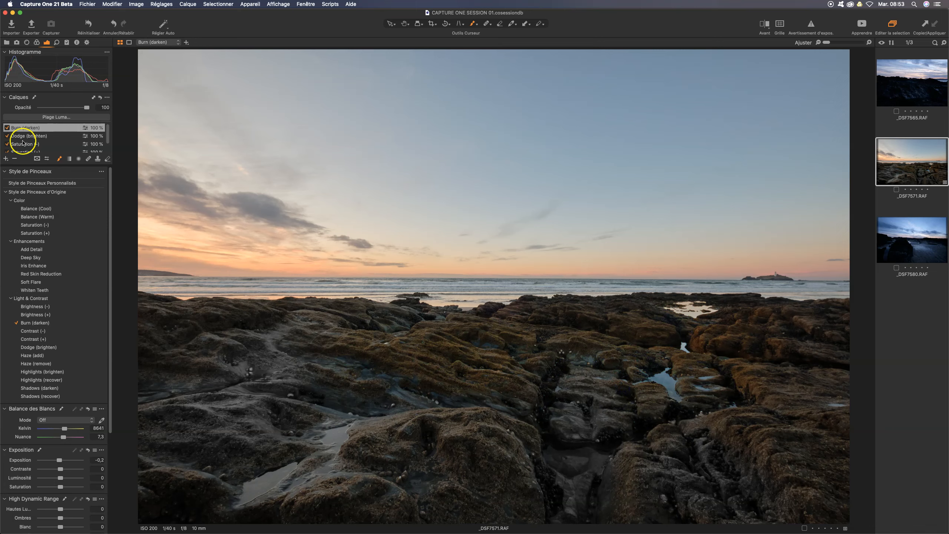
left_click(7, 128)
left_click(401, 324)
right_click(400, 323)
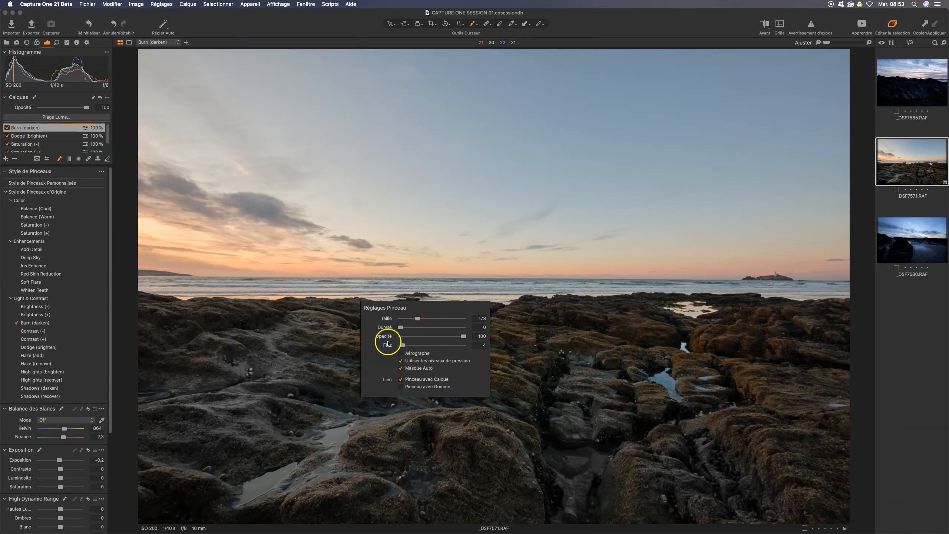
key("Escape")
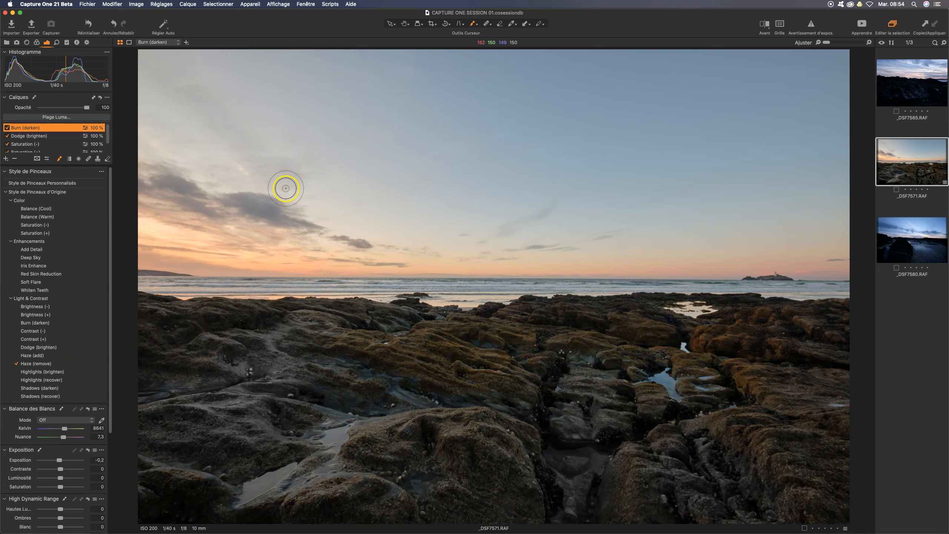
Step: Choose the Haze (remove) brush style, check its brush settings, and paint it across the sky
right_click(363, 193)
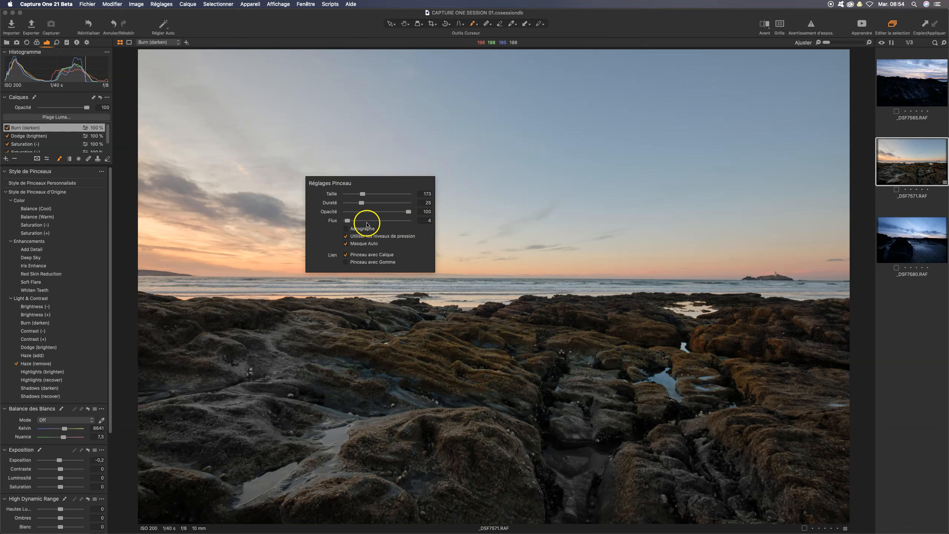
right_click(421, 209)
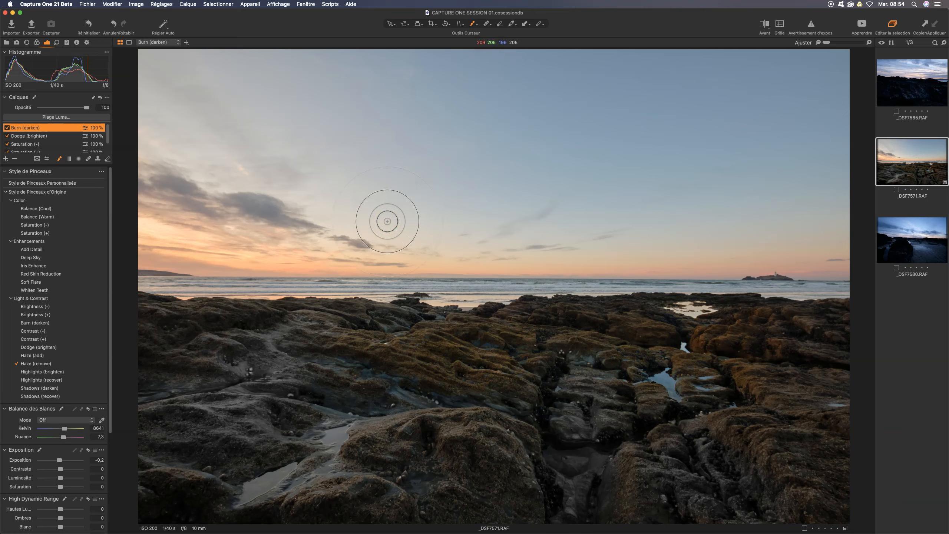
mouse_move(148, 82)
left_mouse_down()
mouse_move(399, 83)
mouse_move(218, 82)
mouse_move(390, 81)
left_mouse_up()
mouse_move(127, 123)
left_mouse_down()
mouse_move(716, 233)
mouse_move(750, 219)
left_mouse_up()
mouse_move(379, 75)
left_mouse_down()
mouse_move(195, 110)
mouse_move(496, 66)
mouse_move(156, 204)
mouse_move(561, 145)
mouse_move(269, 127)
mouse_move(826, 71)
mouse_move(159, 233)
mouse_move(458, 151)
mouse_move(313, 142)
left_mouse_up()
Step: Compare the sky with and without the Haze (remove) layer
left_click(7, 128)
left_click(8, 128)
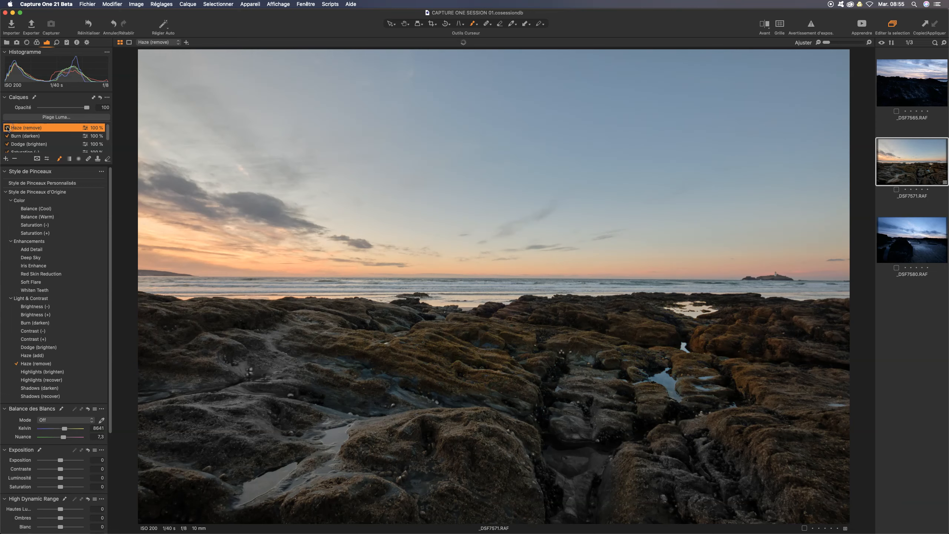
left_click(7, 128)
left_click(7, 128)
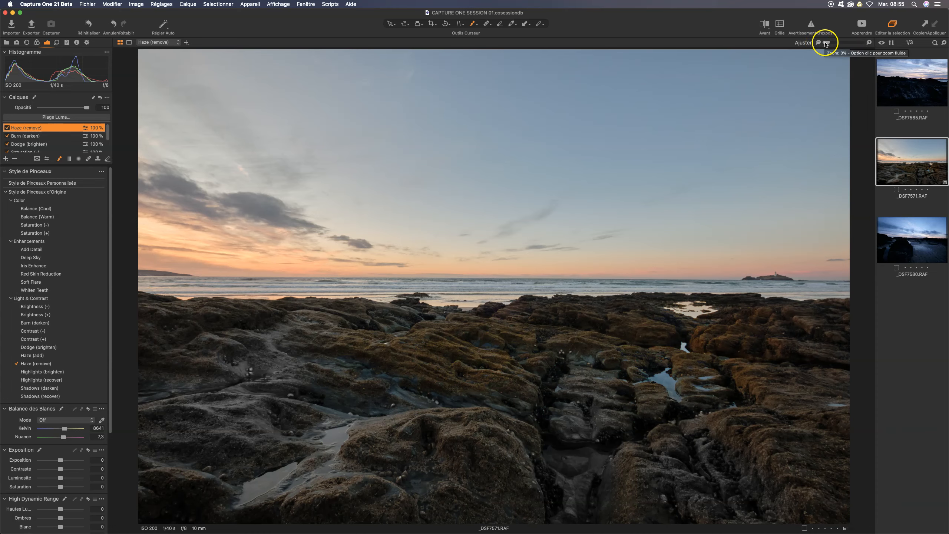
Step: Magnify the photo up to 1600% to inspect the rocks, and return to the whole image
left_click(826, 44)
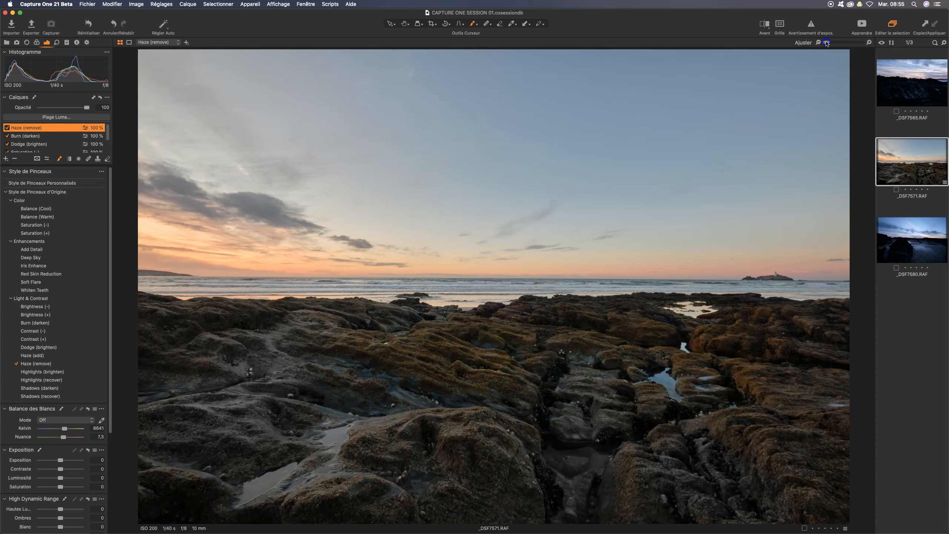
left_click_drag(833, 43, 836, 44)
left_click_drag(858, 43, 870, 44)
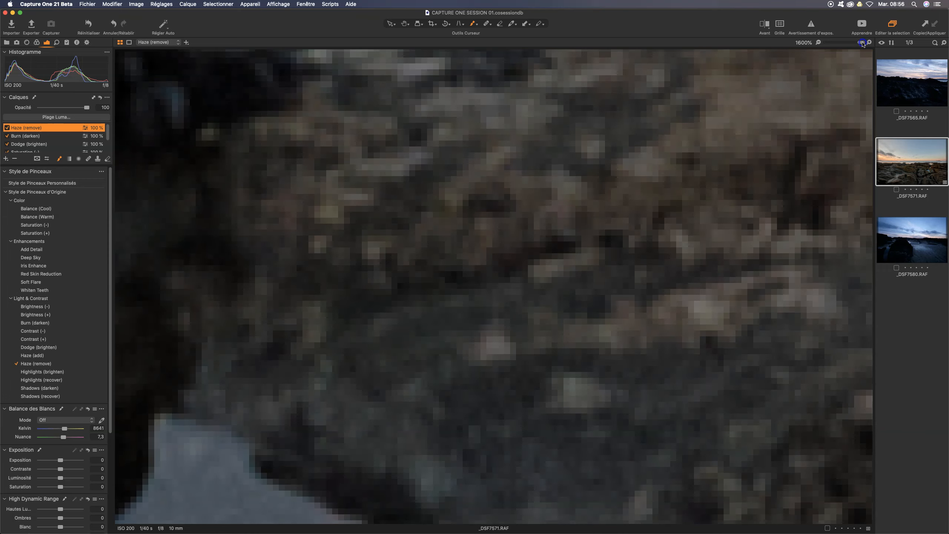
left_click_drag(861, 44, 839, 46)
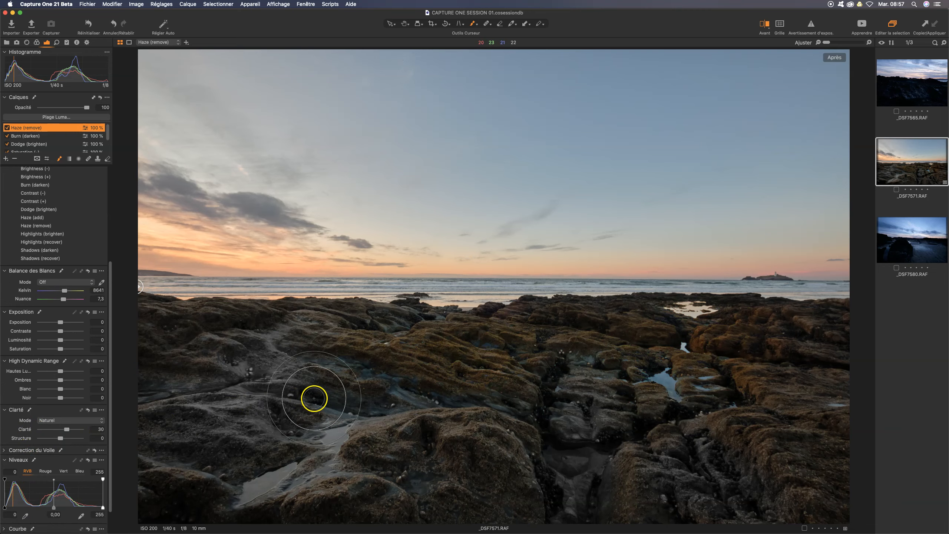
Step: Paint the foreground rocks with the Add Detail brush style and compare the result with the layer off and on
right_click(446, 368)
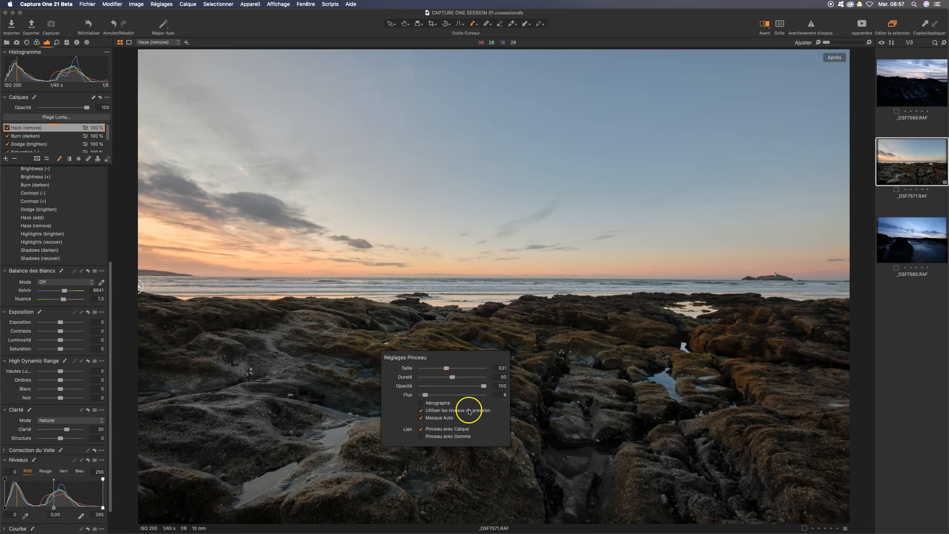
mouse_move(559, 358)
left_mouse_down()
mouse_move(611, 393)
mouse_move(591, 401)
mouse_move(609, 382)
mouse_move(644, 398)
mouse_move(658, 421)
mouse_move(634, 401)
mouse_move(613, 411)
mouse_move(609, 389)
mouse_move(597, 414)
mouse_move(517, 423)
mouse_move(343, 388)
left_mouse_up()
mouse_move(277, 368)
left_mouse_down()
mouse_move(430, 399)
mouse_move(322, 388)
mouse_move(259, 366)
mouse_move(307, 338)
mouse_move(228, 360)
mouse_move(186, 385)
mouse_move(232, 359)
mouse_move(151, 350)
mouse_move(156, 368)
mouse_move(229, 390)
mouse_move(261, 374)
mouse_move(232, 408)
mouse_move(318, 426)
mouse_move(340, 448)
mouse_move(233, 495)
mouse_move(291, 469)
mouse_move(206, 443)
mouse_move(213, 431)
mouse_move(231, 459)
mouse_move(394, 478)
mouse_move(434, 459)
mouse_move(410, 482)
mouse_move(481, 474)
mouse_move(414, 489)
mouse_move(516, 475)
left_mouse_up()
mouse_move(627, 486)
left_mouse_down()
mouse_move(682, 494)
mouse_move(649, 497)
mouse_move(680, 492)
mouse_move(724, 462)
mouse_move(713, 499)
left_mouse_up()
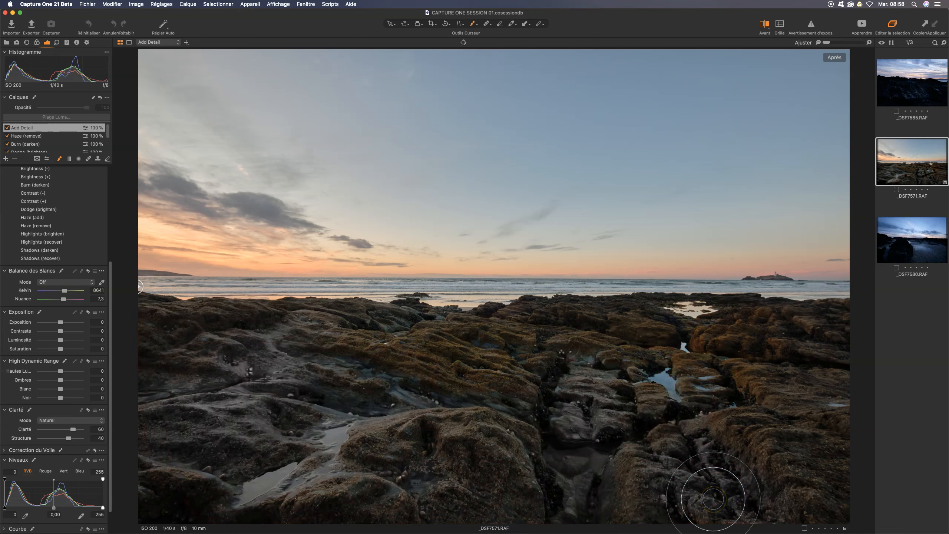
left_click(7, 129)
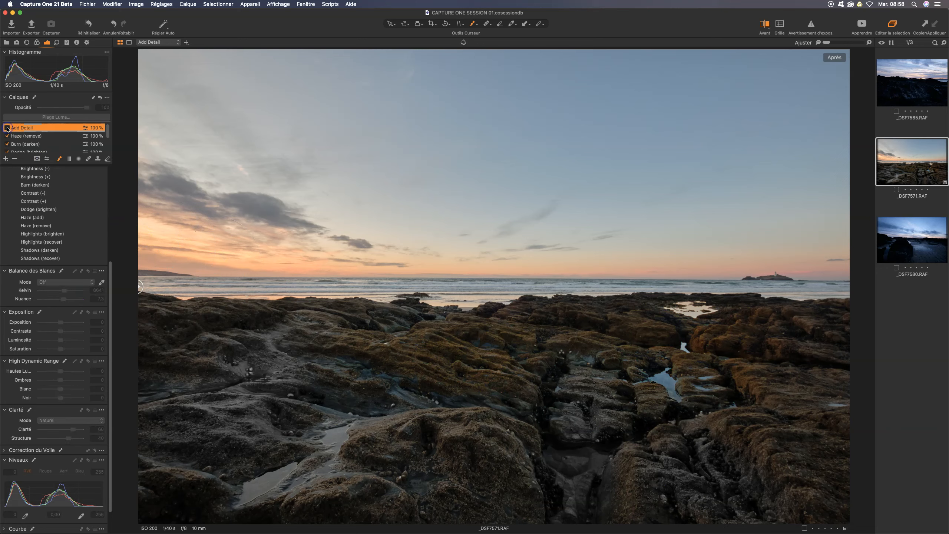
left_click(7, 128)
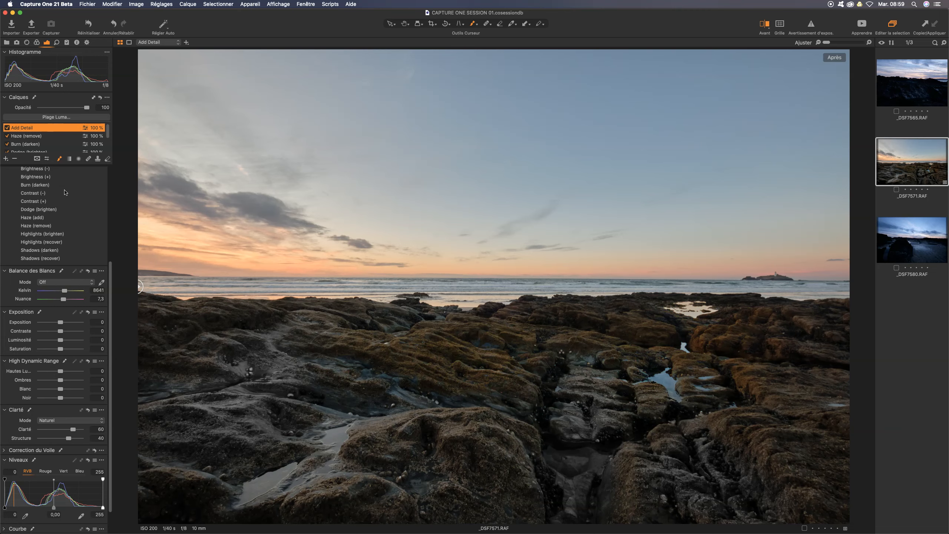
Step: Crop the photo to a 16x9 ratio at full width, about 20.94 by 11.78 in, trimming the upper strip of sky
left_click(432, 23)
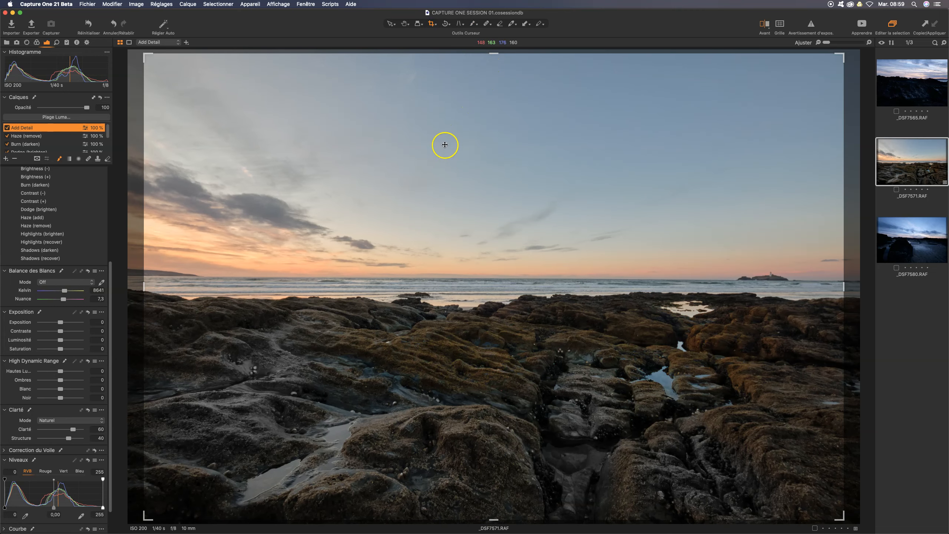
right_click(426, 130)
left_click(424, 100)
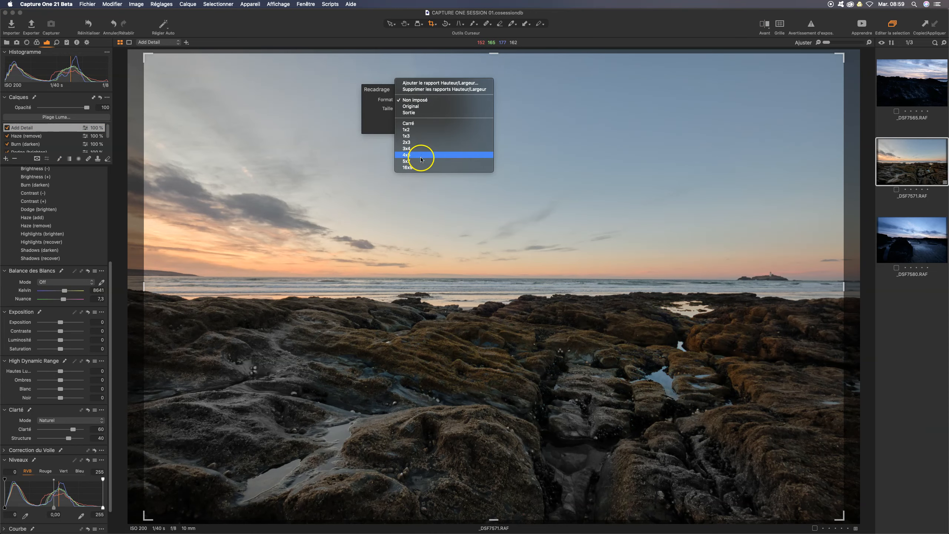
left_click(421, 167)
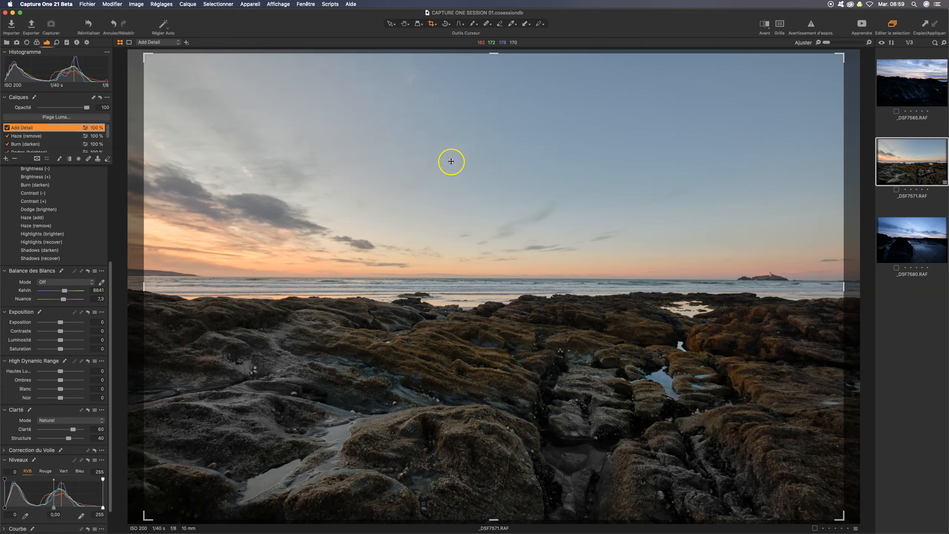
left_click_drag(494, 56, 495, 98)
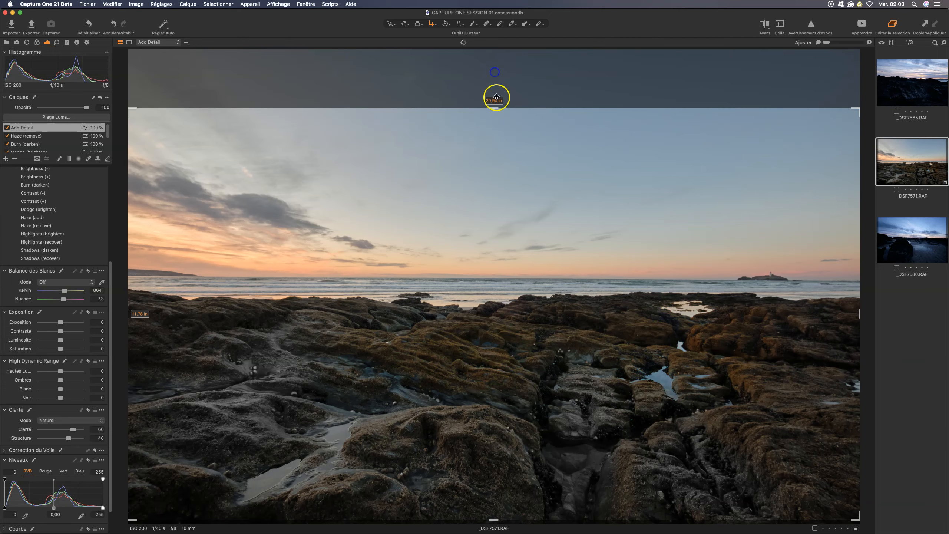
double_click(497, 153)
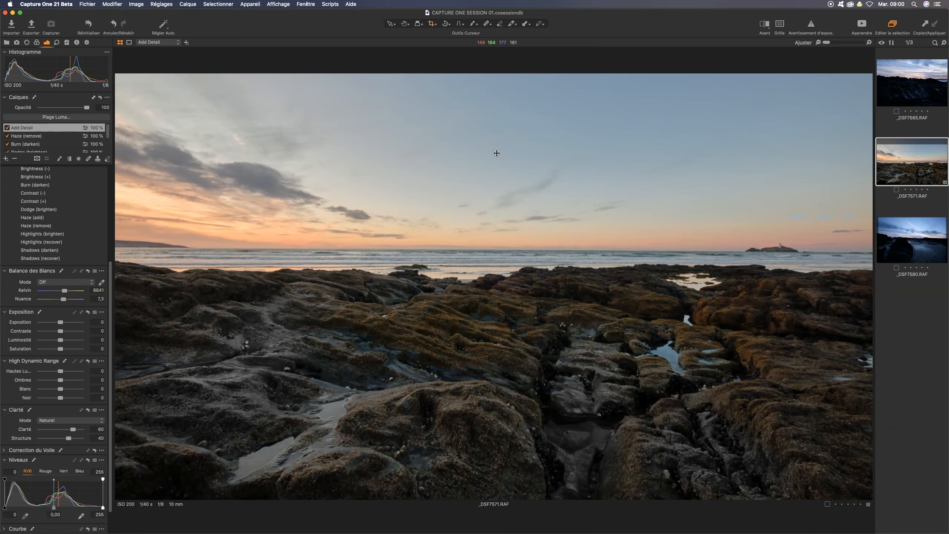
Step: View the cropped photo full screen as a slideshow and return to the editing view
key("alt+super+s")
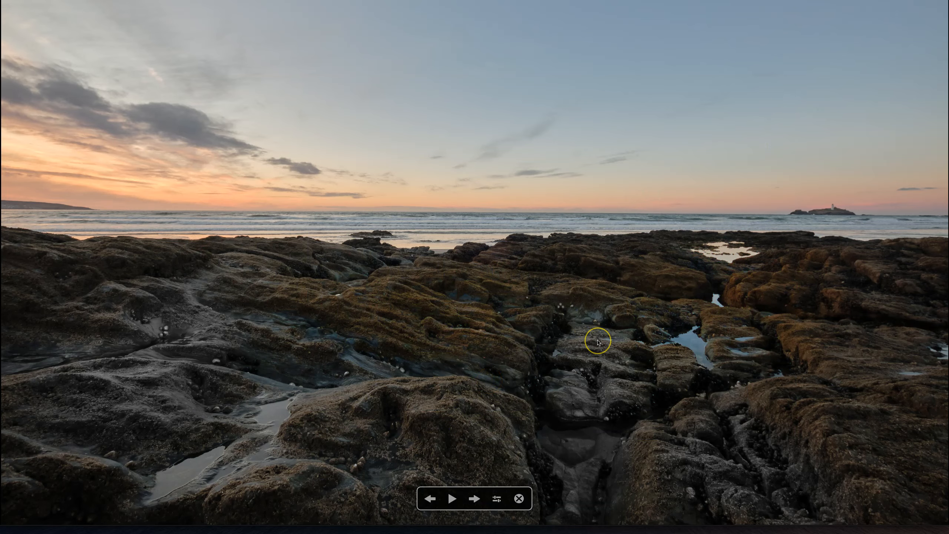
key("Escape")
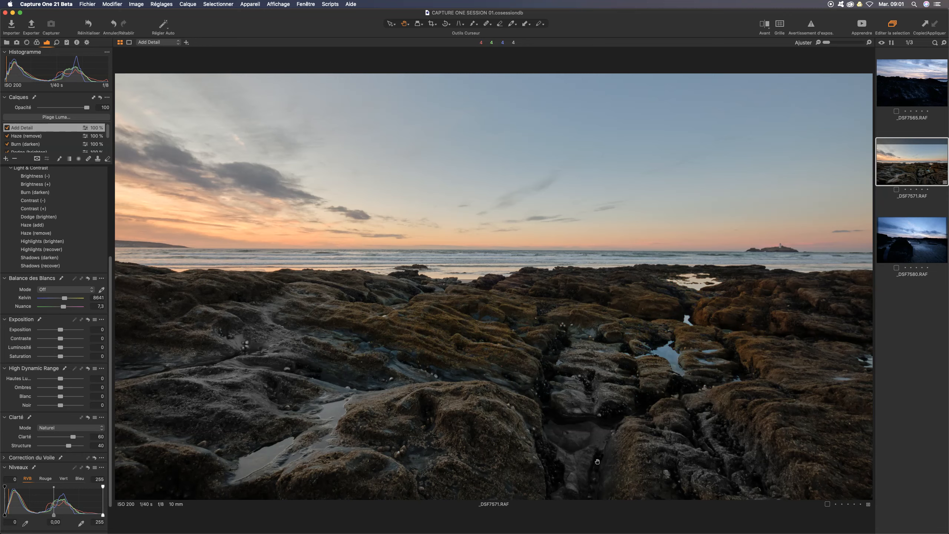
left_click(339, 477)
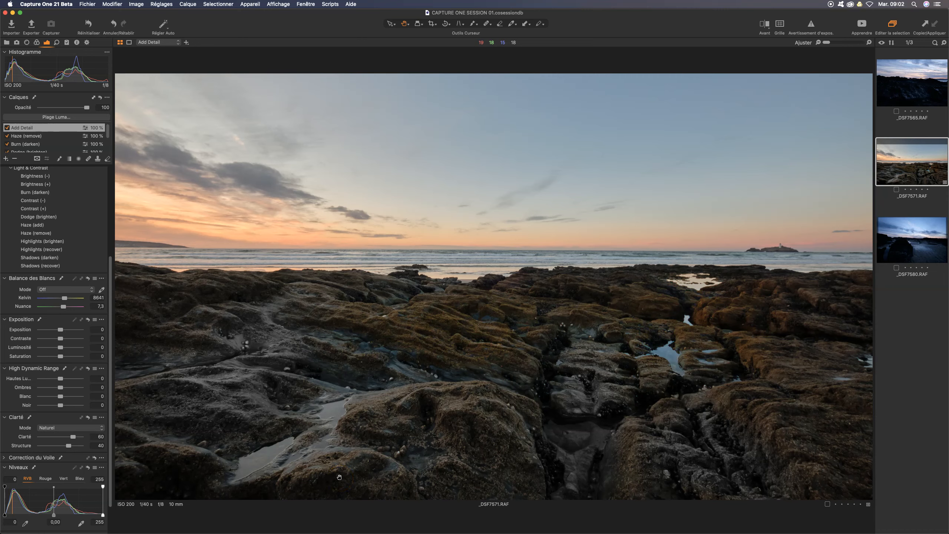